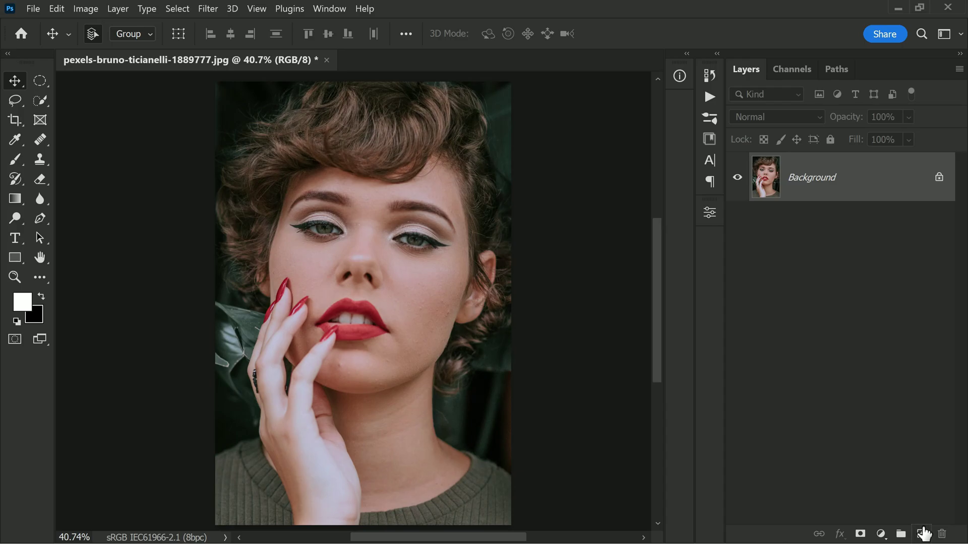
Step: Create a new blank Layer 1 above the portrait's Background layer
{"action": "left_click", "coordinate": [922, 533]}
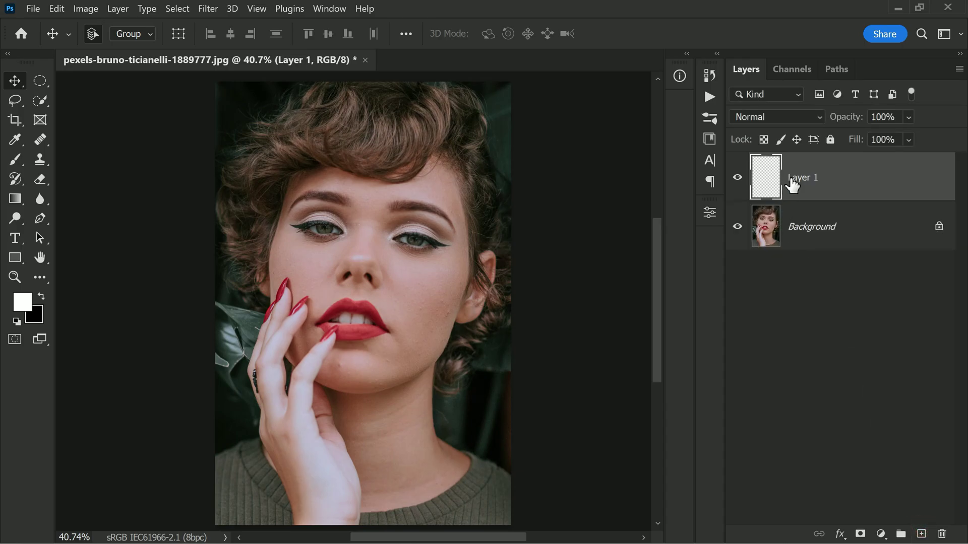
Step: Fill the new layer with 50% Gray using Edit > Fill
{"action": "left_click", "coordinate": [59, 9]}
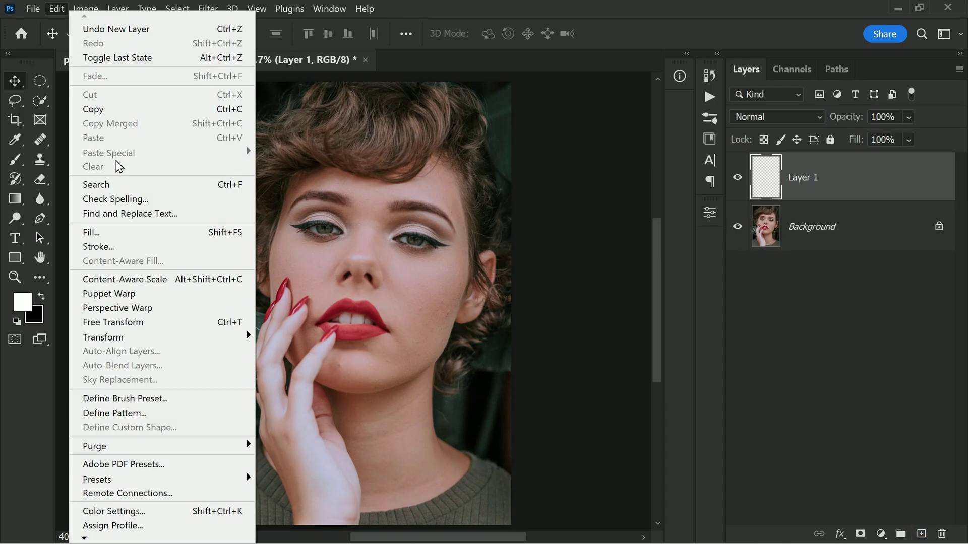
{"action": "left_click", "coordinate": [159, 229]}
{"action": "left_click", "coordinate": [630, 265]}
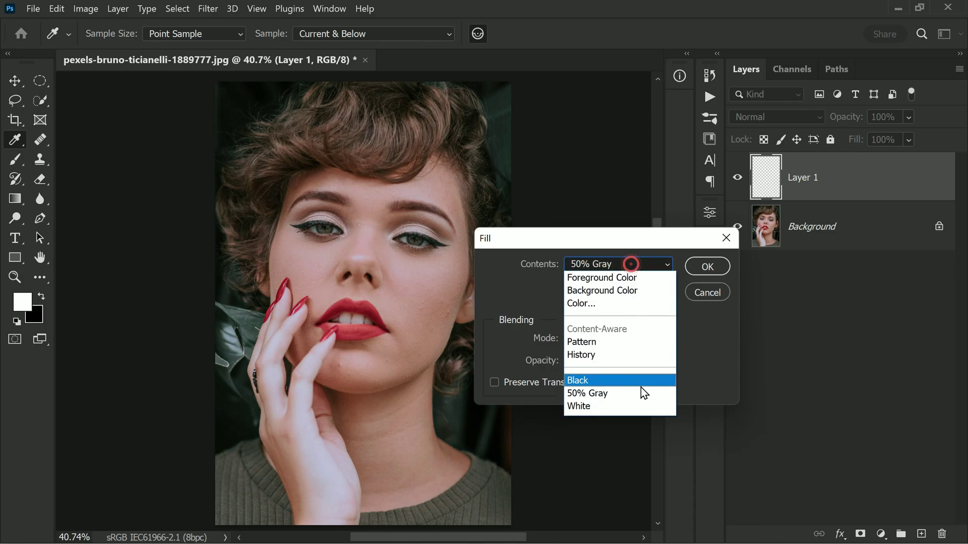
{"action": "left_click", "coordinate": [640, 388]}
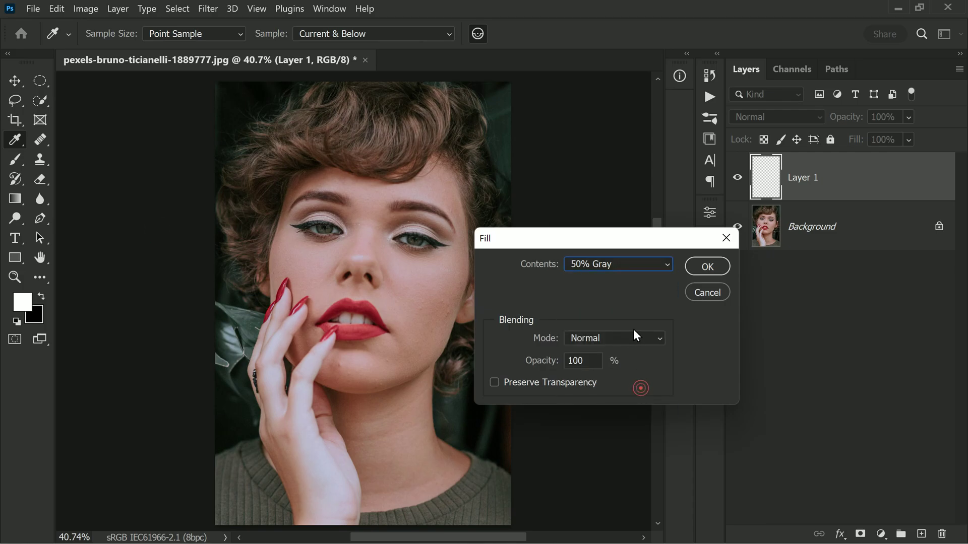
{"action": "left_click", "coordinate": [694, 269]}
Step: Rename the gray layer DODGE and set its blend mode to Soft Light
{"action": "double_click", "coordinate": [803, 178]}
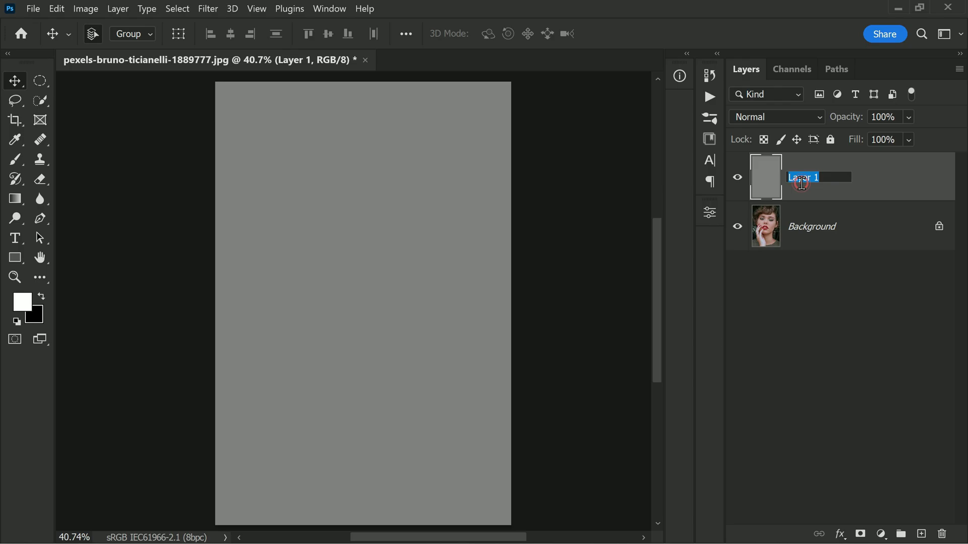
{"action": "left_click", "coordinate": [889, 180]}
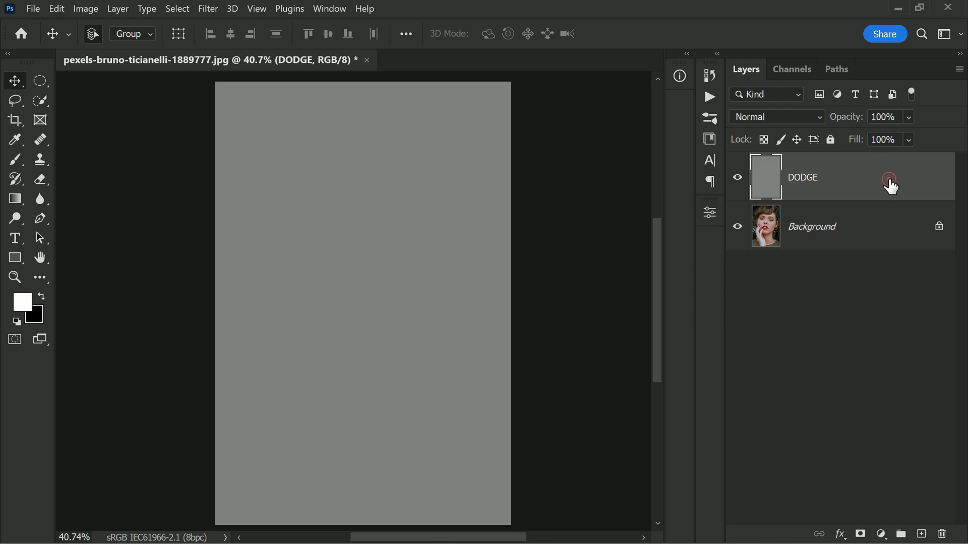
{"action": "left_click", "coordinate": [780, 126]}
{"action": "left_click", "coordinate": [784, 329]}
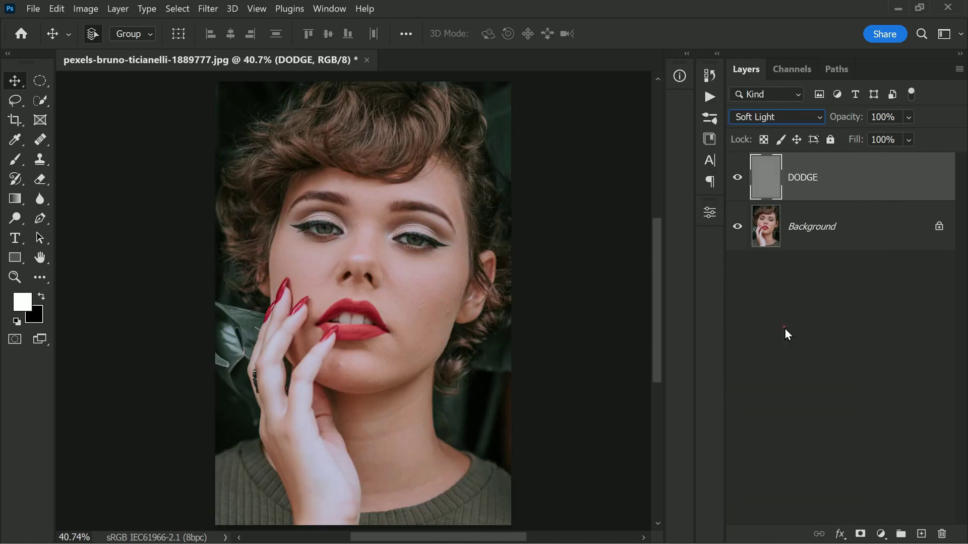
{"action": "left_click", "coordinate": [822, 321]}
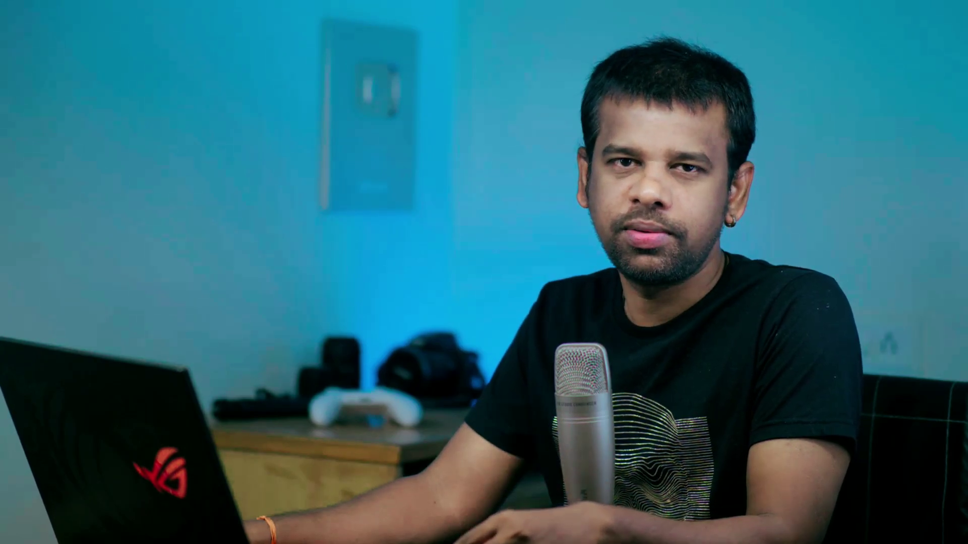
Step: Duplicate the DODGE layer as a new layer named BURN
{"action": "left_click", "coordinate": [818, 195]}
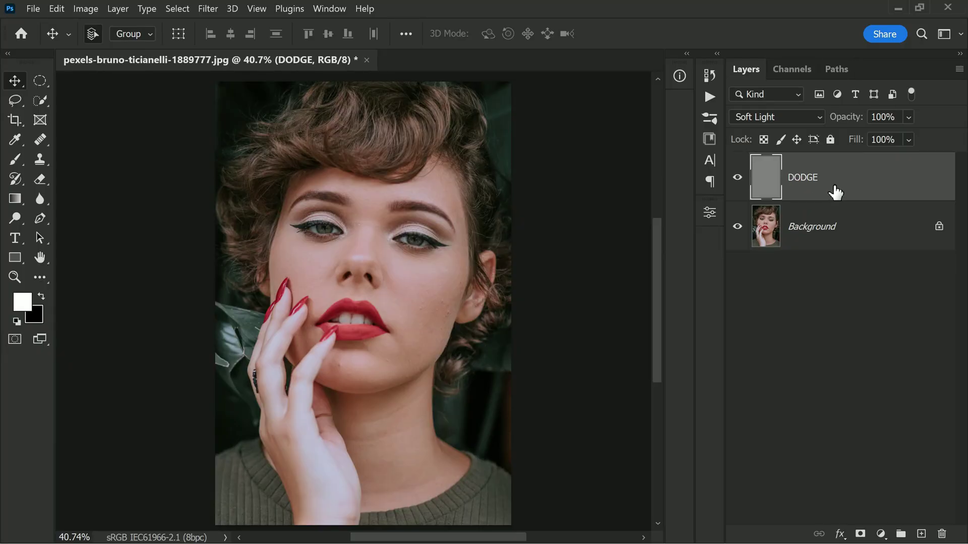
{"action": "right_click", "coordinate": [837, 188]}
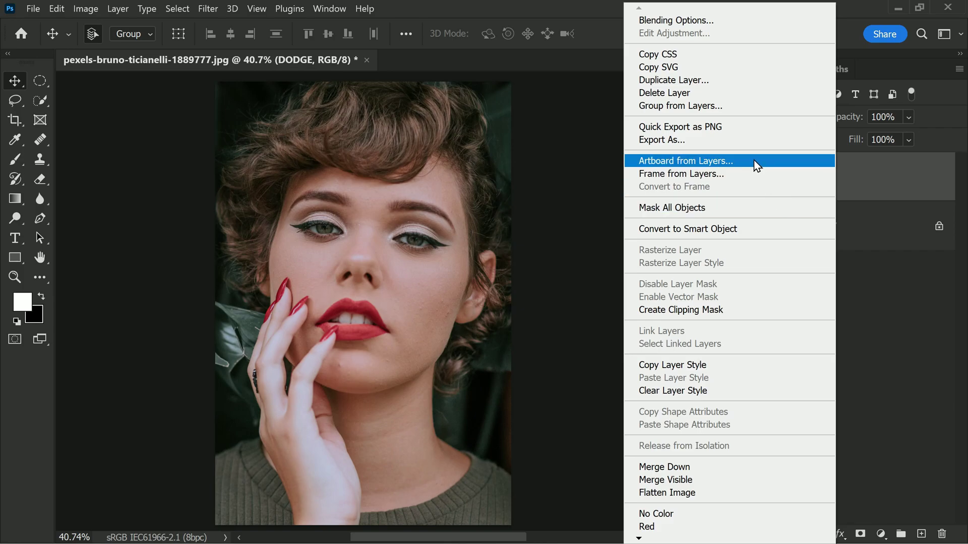
{"action": "left_click", "coordinate": [730, 80]}
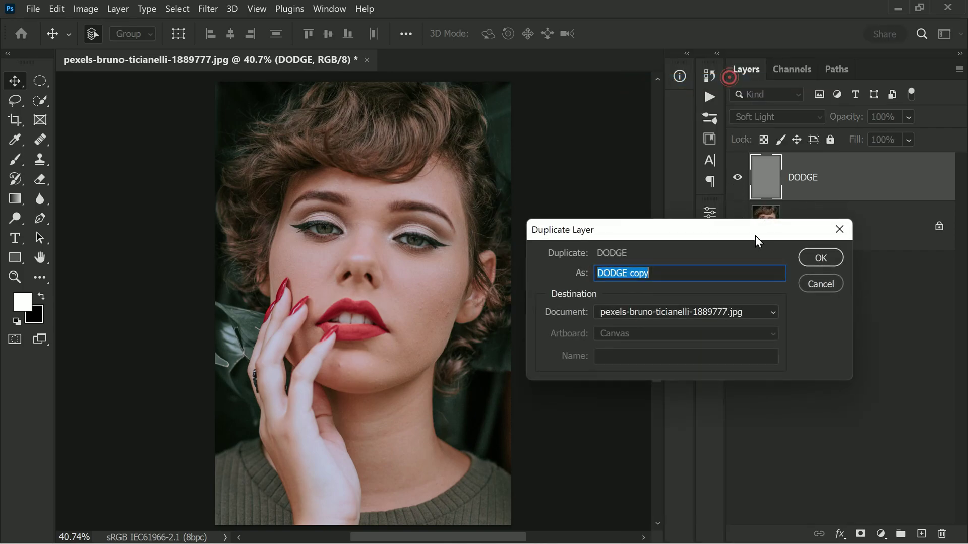
{"action": "type", "text": "BURN"}
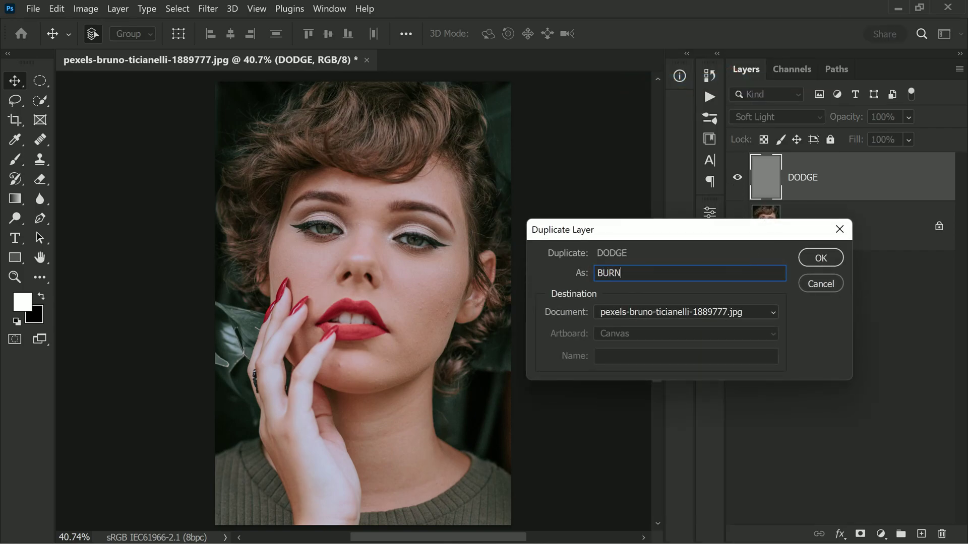
{"action": "left_click", "coordinate": [813, 256]}
Step: Hide the gray layers, select Background and show the Channels panel
{"action": "left_click", "coordinate": [802, 319]}
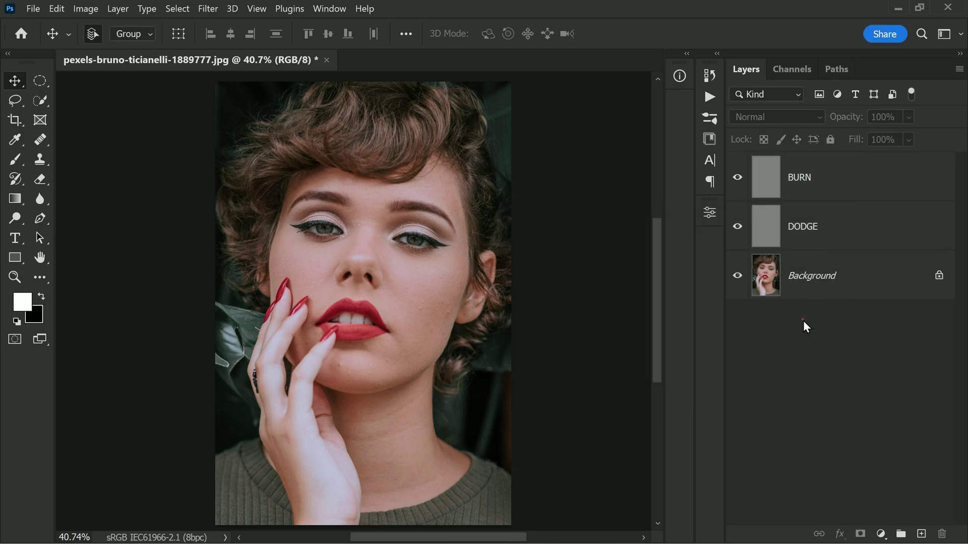
{"action": "left_click", "coordinate": [737, 276], "text": "alt"}
{"action": "left_click", "coordinate": [849, 177]}
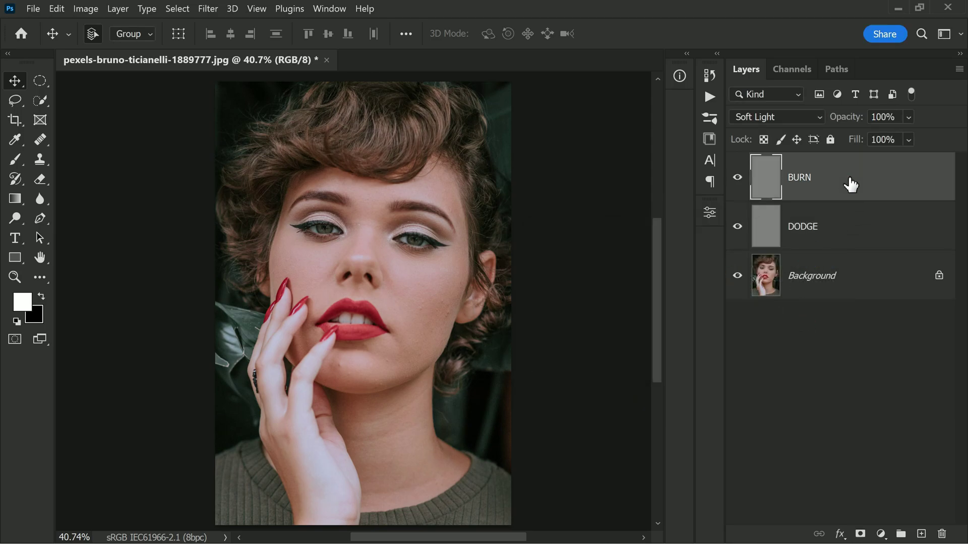
{"action": "left_click", "coordinate": [859, 233]}
{"action": "left_click", "coordinate": [838, 280]}
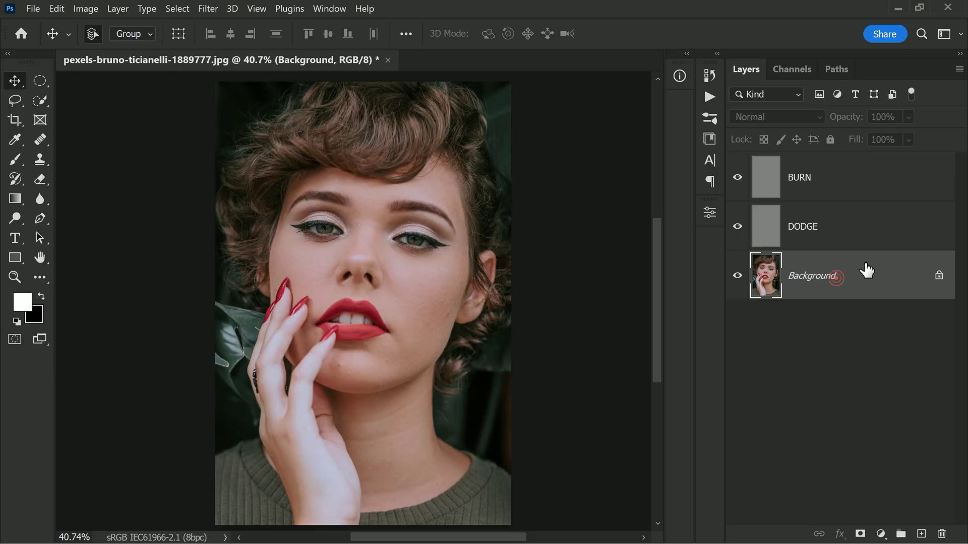
{"action": "left_click", "coordinate": [789, 72]}
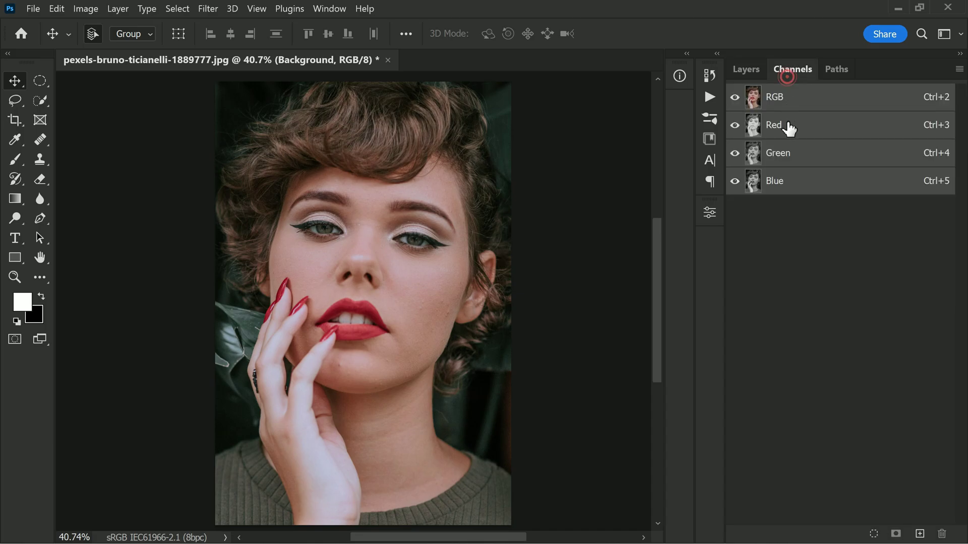
Step: Load the image's luminosity as a selection and select the DODGE layer
{"action": "left_click", "coordinate": [873, 534]}
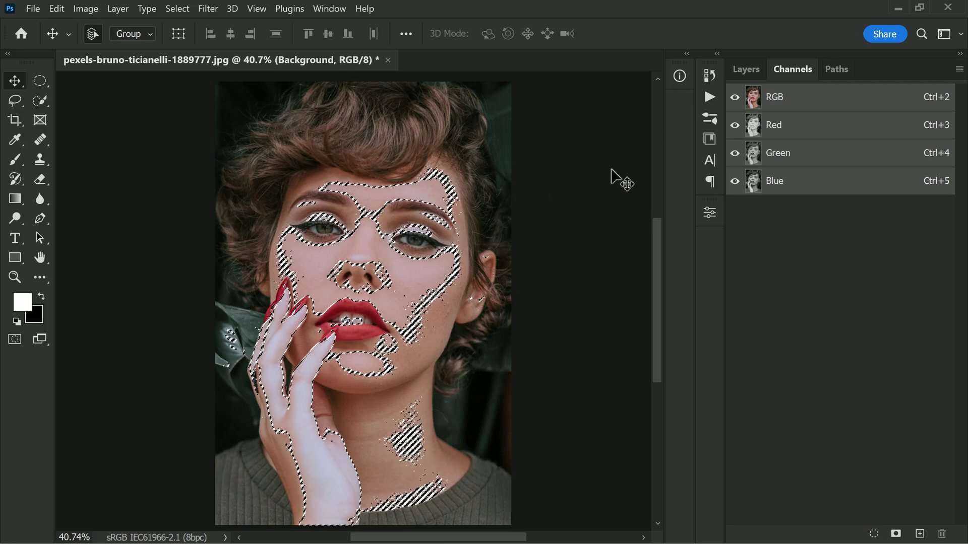
{"action": "left_click", "coordinate": [745, 70]}
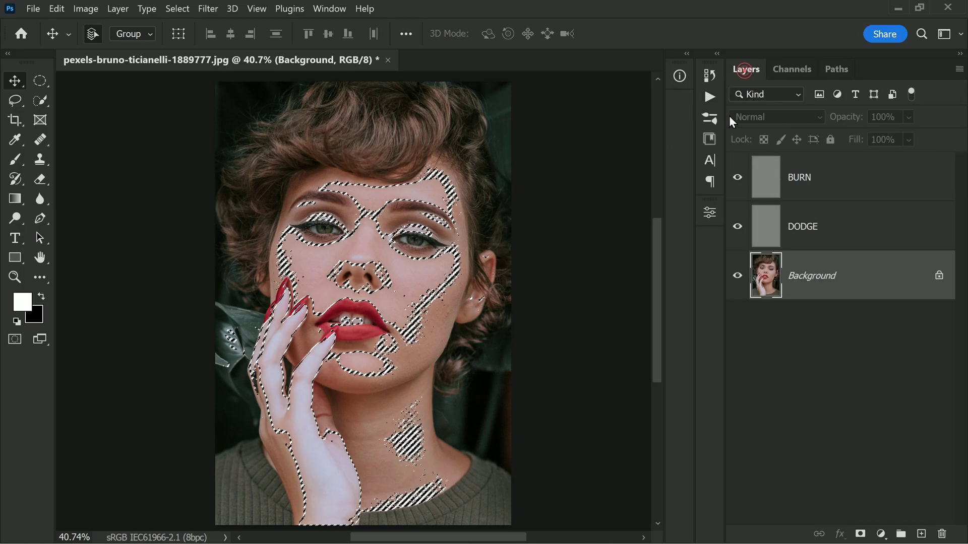
{"action": "left_click", "coordinate": [814, 239]}
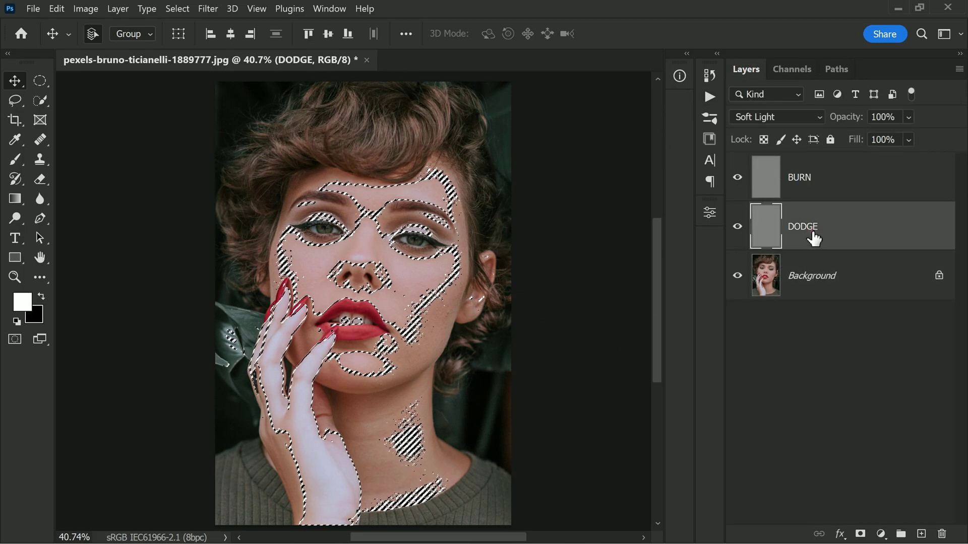
Step: Paint white over the face with a 600-size brush at 10% flow, then deselect
{"action": "left_click", "coordinate": [21, 160]}
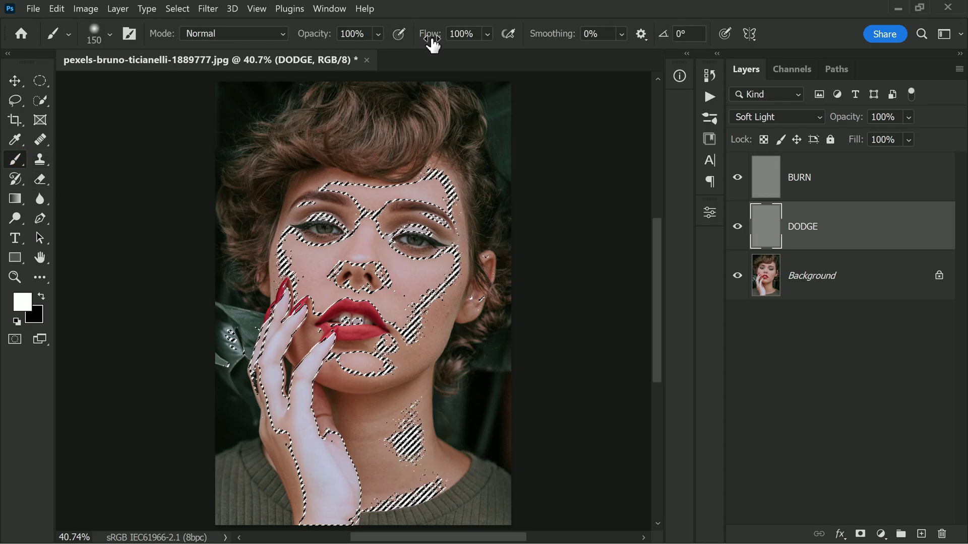
{"action": "left_click_drag", "start_coordinate": [434, 44], "coordinate": [352, 56]}
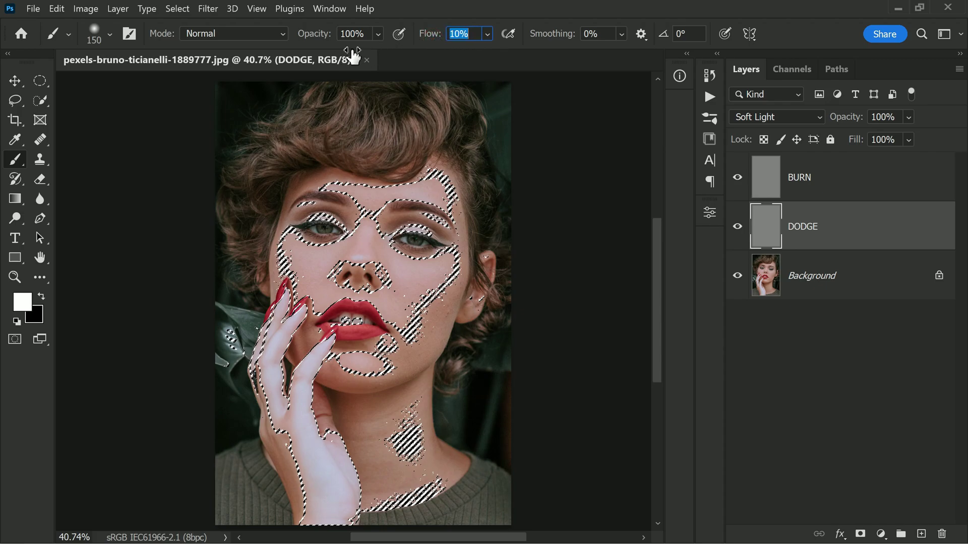
{"action": "key", "text": "bracketright"}
{"action": "key", "text": "bracketright"}
{"action": "key", "text": "bracketright"}
{"action": "key", "text": "bracketright"}
{"action": "key", "text": "bracketright"}
{"action": "key", "text": "bracketright"}
{"action": "key", "text": "bracketright"}
{"action": "mouse_move", "coordinate": [323, 281]}
{"action": "left_mouse_down"}
{"action": "mouse_move", "coordinate": [361, 252]}
{"action": "mouse_move", "coordinate": [344, 211]}
{"action": "mouse_move", "coordinate": [383, 196]}
{"action": "mouse_move", "coordinate": [423, 271]}
{"action": "mouse_move", "coordinate": [393, 353]}
{"action": "left_mouse_up"}
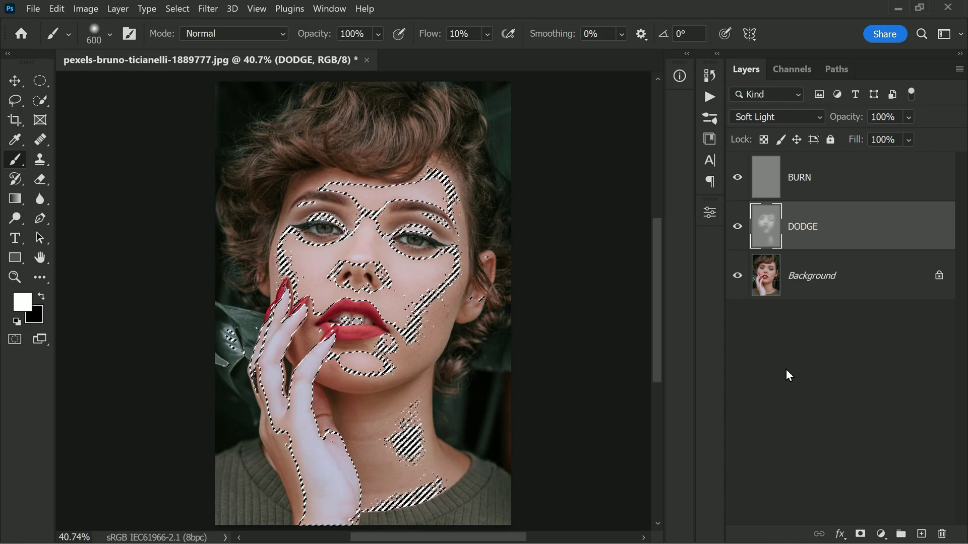
{"action": "key", "text": "ctrl+d"}
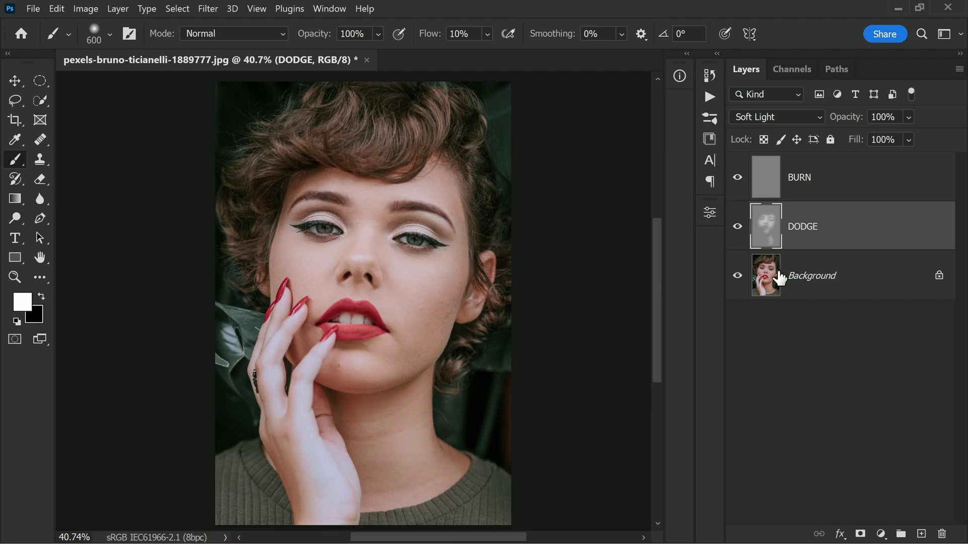
Step: Solo DODGE to check it, then reload the luminosity selection from Background's channels
{"action": "left_click", "coordinate": [737, 231], "text": "alt"}
{"action": "left_click", "coordinate": [737, 231], "text": "alt"}
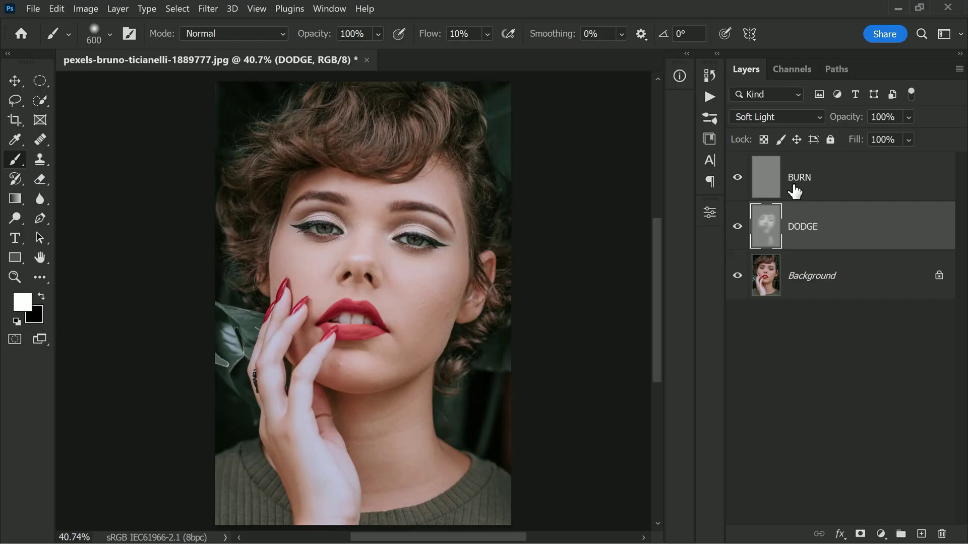
{"action": "left_click", "coordinate": [792, 191]}
{"action": "left_click", "coordinate": [816, 284]}
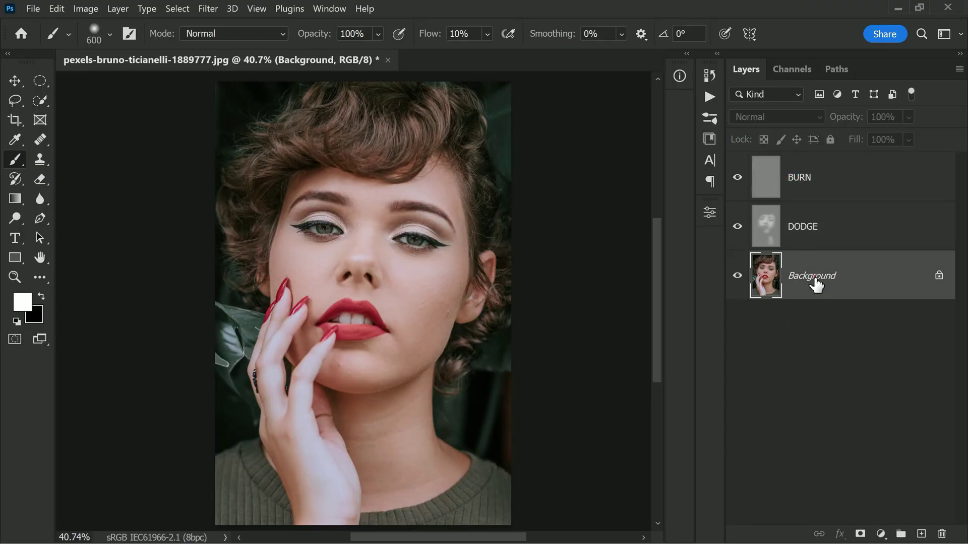
{"action": "left_click", "coordinate": [790, 70]}
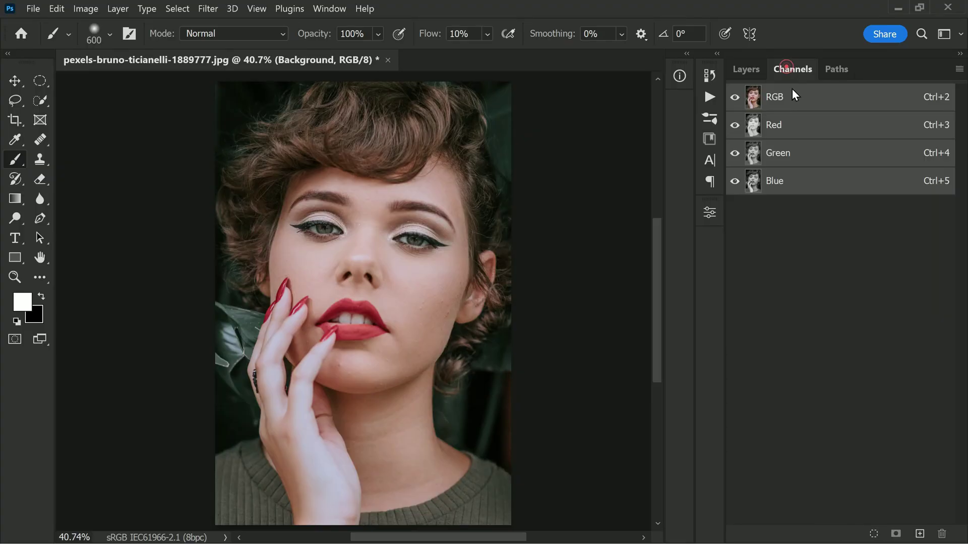
{"action": "left_click", "coordinate": [873, 534]}
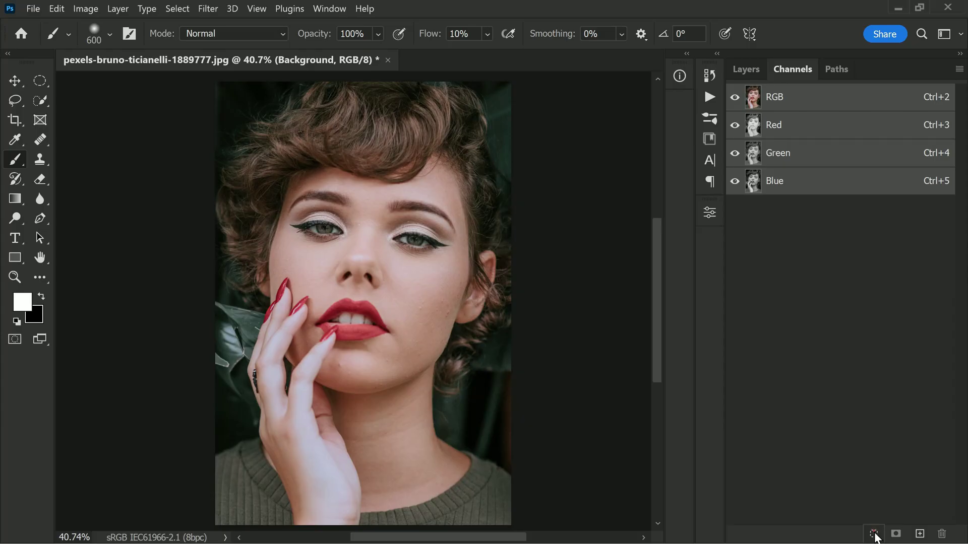
Step: Invert the luminosity selection to target the shadows and select the BURN layer
{"action": "left_click", "coordinate": [874, 534]}
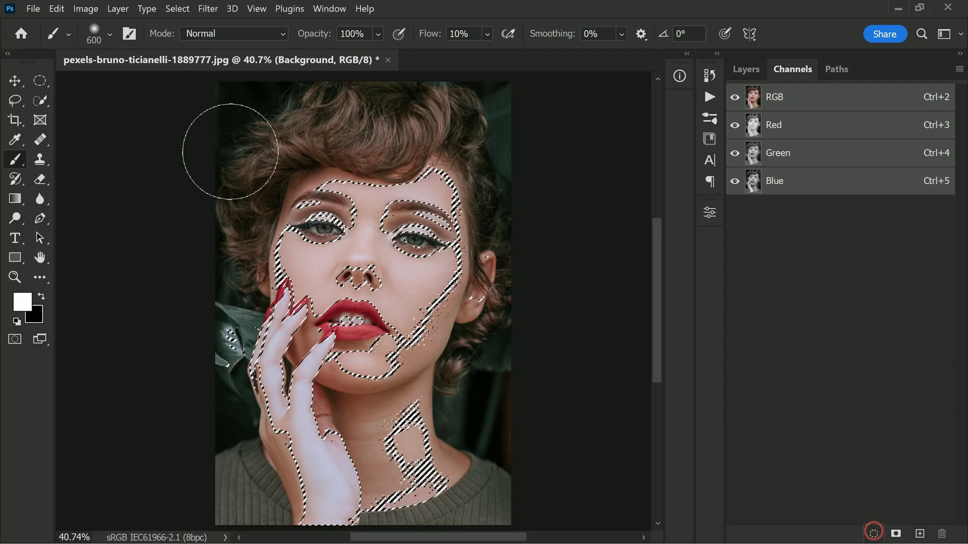
{"action": "left_click", "coordinate": [177, 9]}
{"action": "left_click", "coordinate": [204, 69]}
{"action": "left_click", "coordinate": [747, 69]}
{"action": "left_click", "coordinate": [807, 185]}
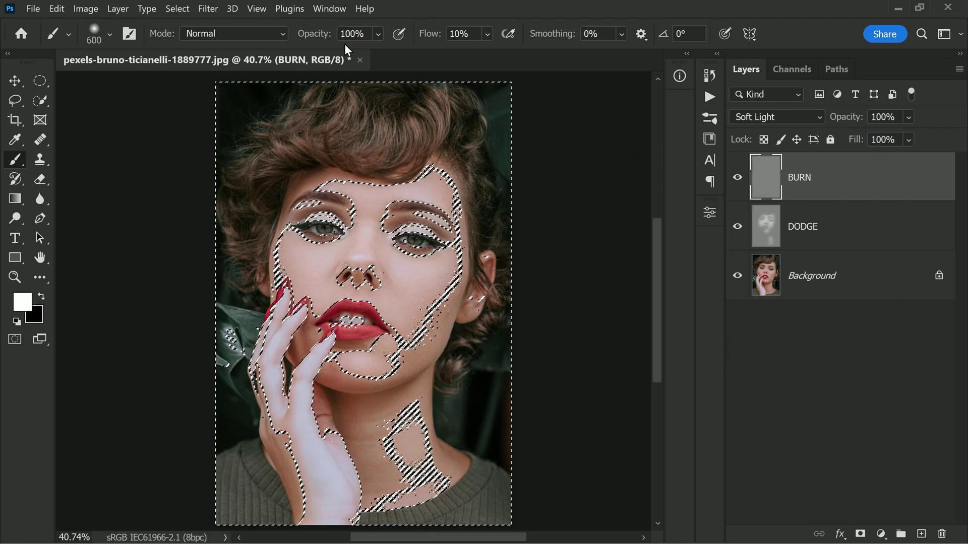
Step: Paint black on BURN over the face, jaw, nose and both eyes, then deselect
{"action": "left_click", "coordinate": [42, 298]}
{"action": "scroll", "coordinate": [400, 281], "scroll_direction": "up", "scroll_amount": 2}
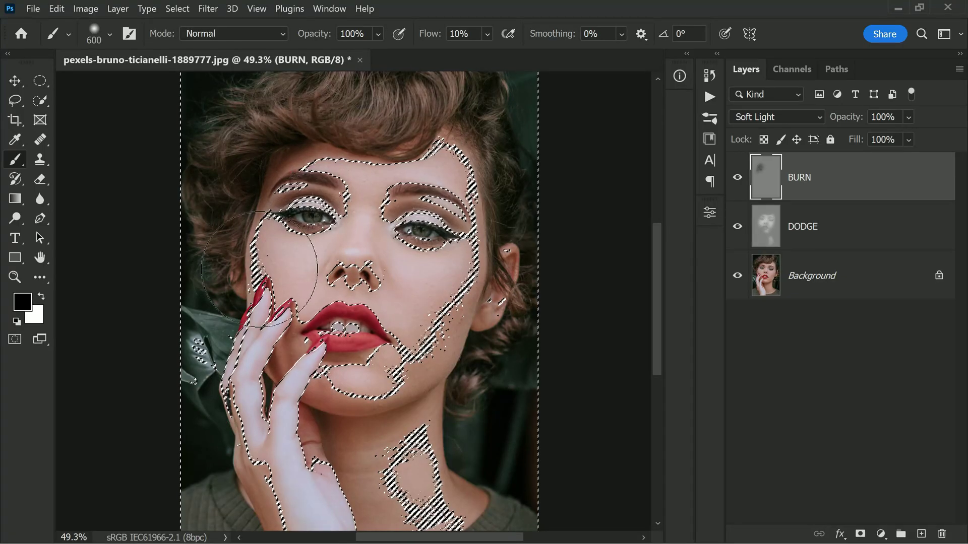
{"action": "mouse_move", "coordinate": [259, 270]}
{"action": "left_mouse_down"}
{"action": "mouse_move", "coordinate": [363, 396]}
{"action": "mouse_move", "coordinate": [497, 363]}
{"action": "mouse_move", "coordinate": [463, 153]}
{"action": "left_mouse_up"}
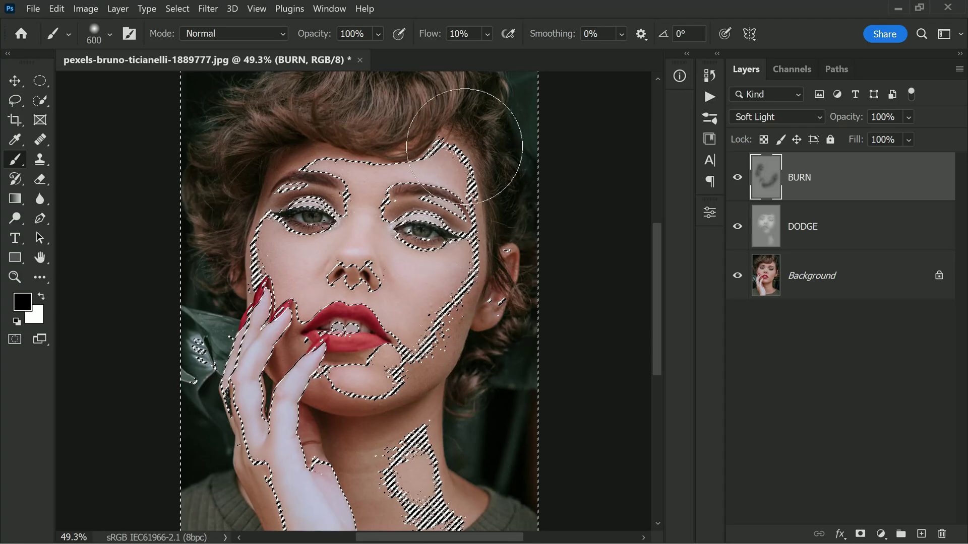
{"action": "scroll", "coordinate": [464, 152], "scroll_direction": "down", "scroll_amount": 1}
{"action": "scroll", "coordinate": [361, 246], "scroll_direction": "up", "scroll_amount": 2}
{"action": "mouse_move", "coordinate": [361, 246]}
{"action": "left_mouse_down"}
{"action": "mouse_move", "coordinate": [417, 187]}
{"action": "mouse_move", "coordinate": [449, 170]}
{"action": "mouse_move", "coordinate": [307, 165]}
{"action": "mouse_move", "coordinate": [325, 157]}
{"action": "mouse_move", "coordinate": [450, 177]}
{"action": "left_mouse_up"}
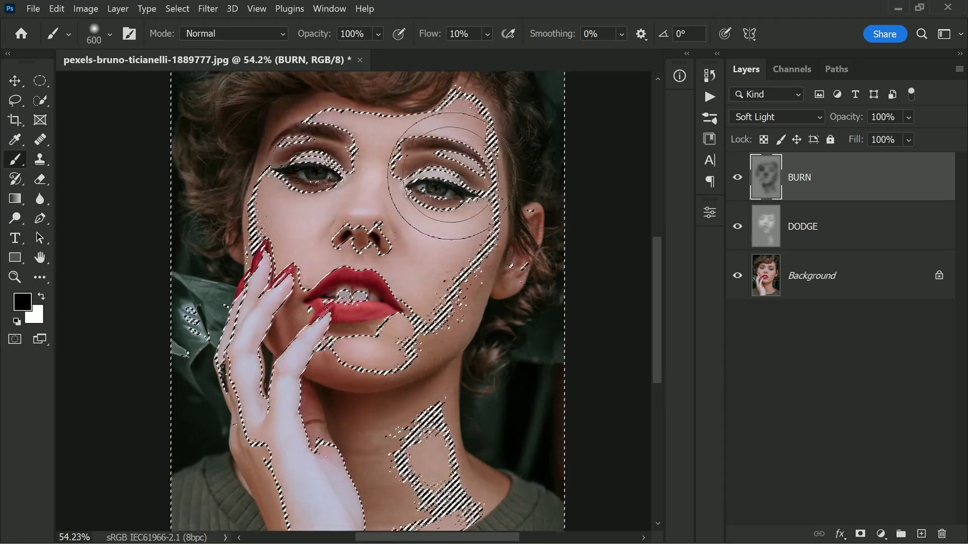
{"action": "scroll", "coordinate": [406, 306], "scroll_direction": "down", "scroll_amount": 3}
{"action": "key", "text": "ctrl+d"}
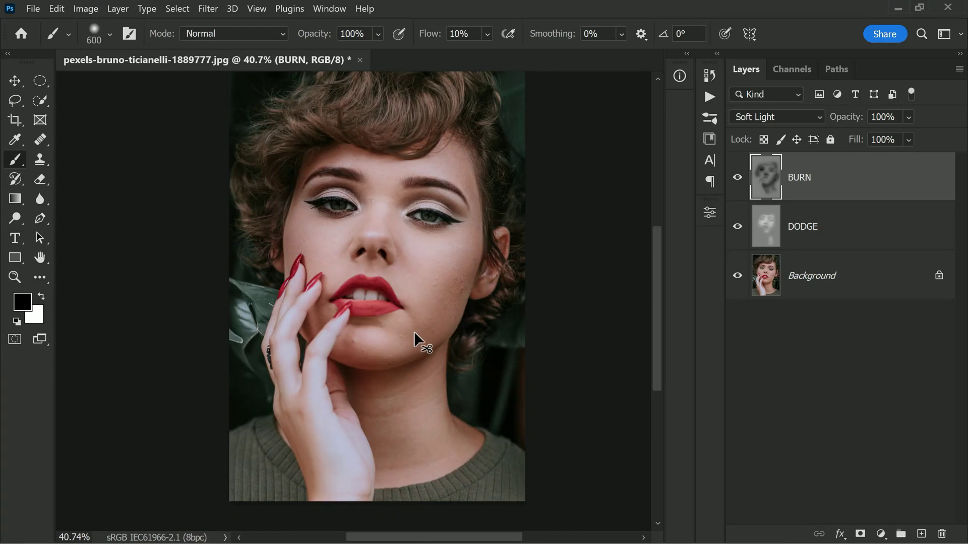
Step: Compare the photo with and without retouching, then select DODGE with a smaller brush
{"action": "left_click", "coordinate": [737, 275], "text": "alt"}
{"action": "left_click", "coordinate": [736, 275], "text": "alt"}
{"action": "left_click", "coordinate": [737, 275], "text": "alt"}
{"action": "left_click", "coordinate": [737, 275], "text": "alt"}
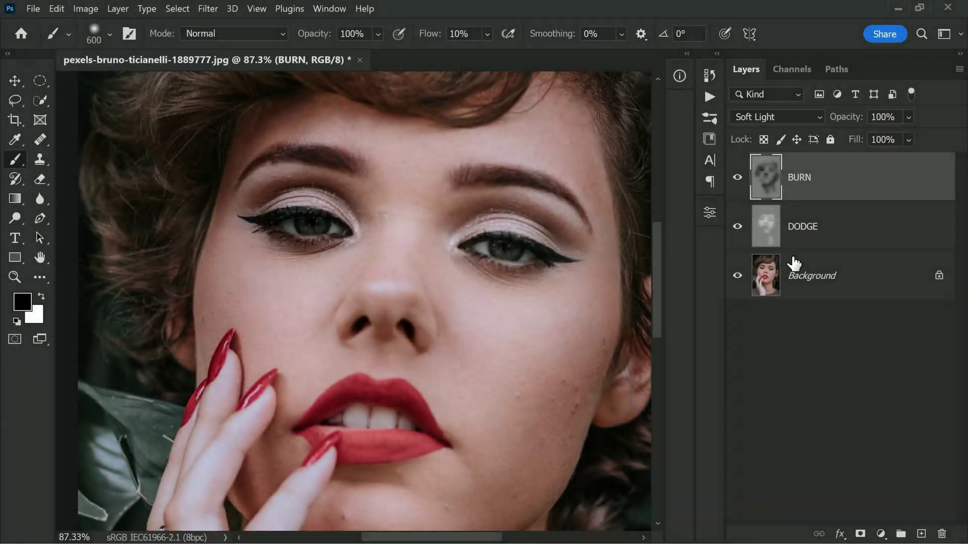
{"action": "left_click", "coordinate": [804, 232]}
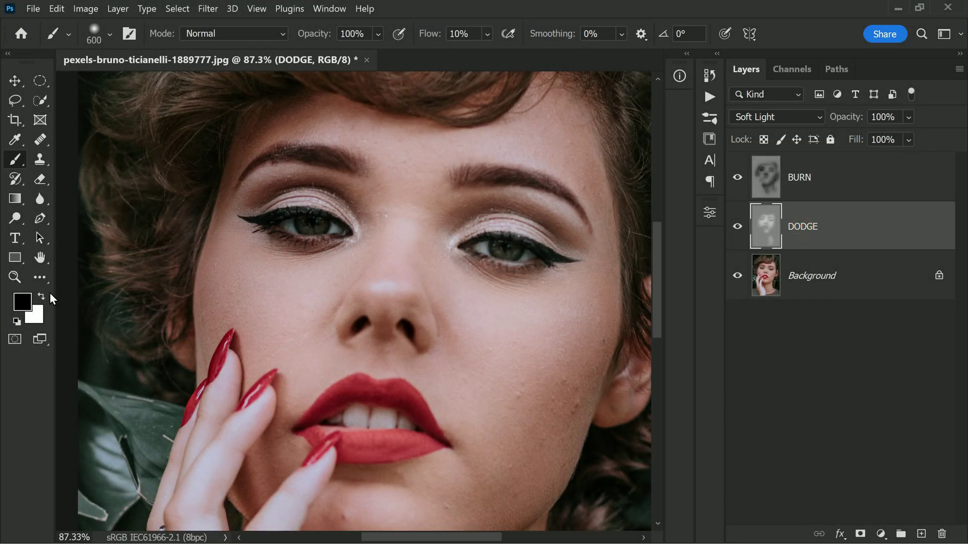
{"action": "key", "text": "bracketleft"}
{"action": "key", "text": "bracketleft"}
{"action": "key", "text": "bracketleft"}
{"action": "key", "text": "bracketleft"}
{"action": "key", "text": "bracketleft"}
{"action": "key", "text": "bracketleft"}
{"action": "key", "text": "bracketleft"}
{"action": "key", "text": "bracketleft"}
{"action": "key", "text": "bracketleft"}
{"action": "key", "text": "bracketleft"}
{"action": "key", "text": "bracketleft"}
Step: Paint white over both irises and the teeth on the DODGE layer
{"action": "left_click_drag", "start_coordinate": [482, 248], "coordinate": [519, 252]}
{"action": "scroll", "coordinate": [262, 265], "scroll_direction": "up", "scroll_amount": 2}
{"action": "mouse_move", "coordinate": [298, 220]}
{"action": "left_mouse_down"}
{"action": "mouse_move", "coordinate": [358, 217]}
{"action": "mouse_move", "coordinate": [327, 217]}
{"action": "left_mouse_up"}
{"action": "scroll", "coordinate": [526, 257], "scroll_direction": "down", "scroll_amount": 3}
{"action": "scroll", "coordinate": [527, 257], "scroll_direction": "down", "scroll_amount": 1}
{"action": "scroll", "coordinate": [447, 224], "scroll_direction": "up", "scroll_amount": 4}
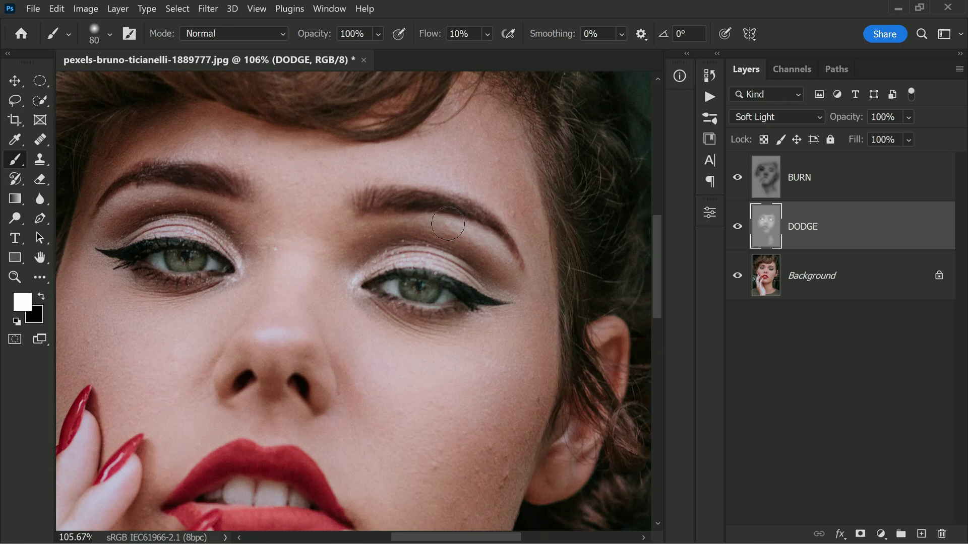
{"action": "scroll", "coordinate": [437, 223], "scroll_direction": "down", "scroll_amount": 2}
{"action": "scroll", "coordinate": [283, 253], "scroll_direction": "up", "scroll_amount": 2}
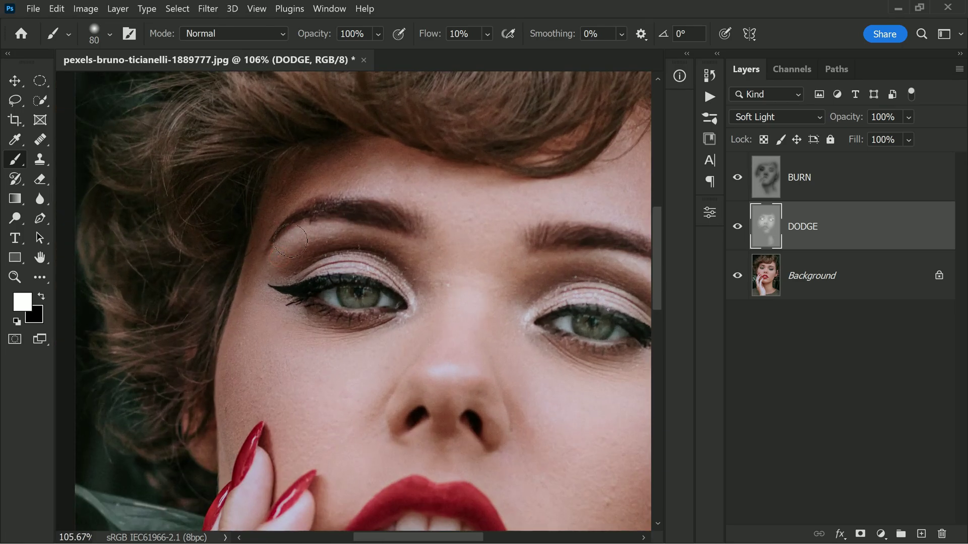
{"action": "scroll", "coordinate": [413, 237], "scroll_direction": "down", "scroll_amount": 3}
{"action": "scroll", "coordinate": [434, 339], "scroll_direction": "up", "scroll_amount": 4}
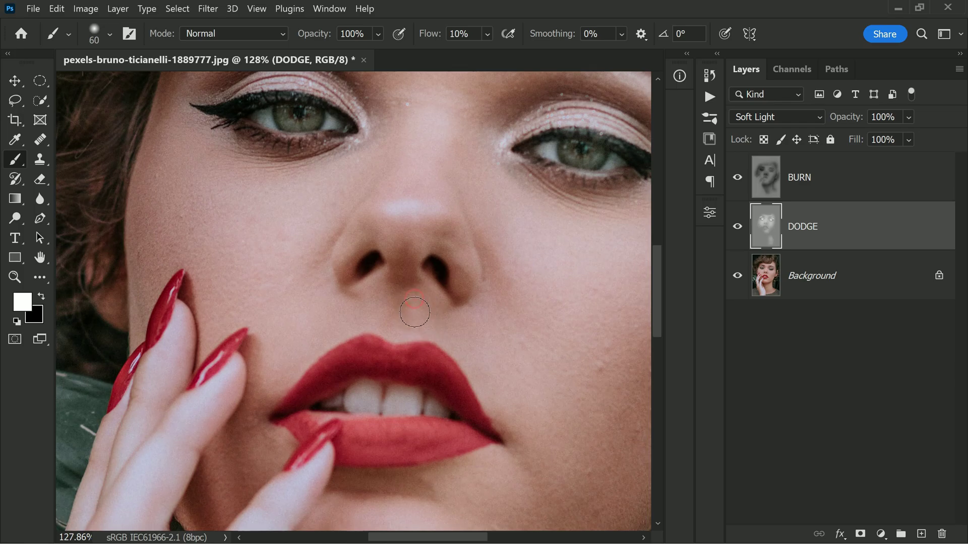
{"action": "mouse_move", "coordinate": [389, 403]}
{"action": "left_mouse_down"}
{"action": "mouse_move", "coordinate": [357, 399]}
{"action": "mouse_move", "coordinate": [447, 412]}
{"action": "left_mouse_up"}
{"action": "scroll", "coordinate": [484, 343], "scroll_direction": "down", "scroll_amount": 3}
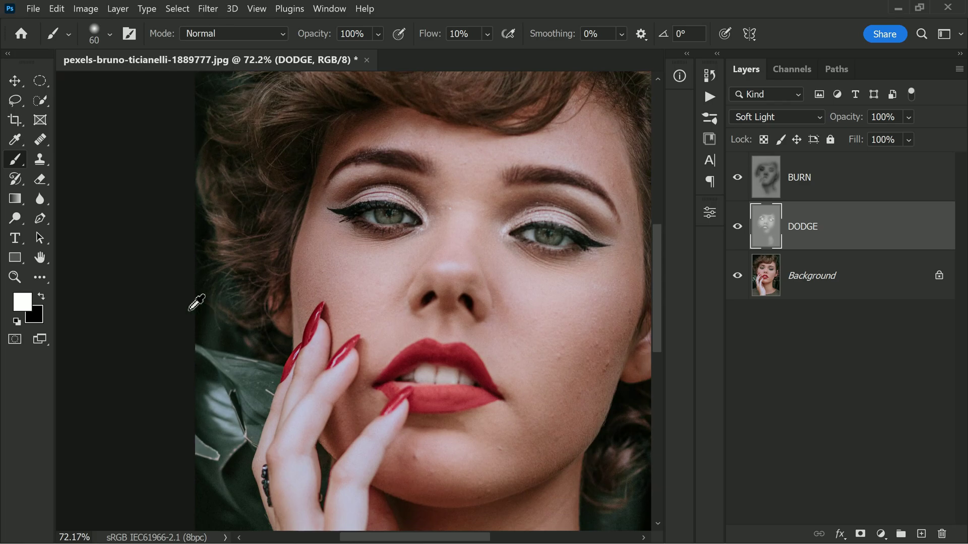
{"action": "scroll", "coordinate": [407, 358], "scroll_direction": "down", "scroll_amount": 2}
Step: Turn the retouch layers back on and lighten the nose bridge with a 90-size brush
{"action": "left_click", "coordinate": [738, 275], "text": "alt"}
{"action": "scroll", "coordinate": [410, 303], "scroll_direction": "down", "scroll_amount": 1}
{"action": "scroll", "coordinate": [496, 337], "scroll_direction": "up", "scroll_amount": 1}
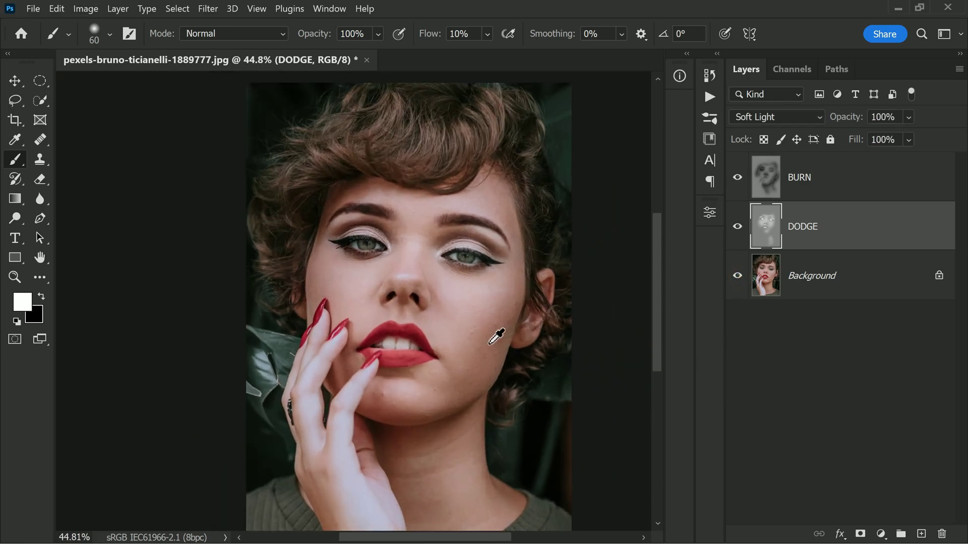
{"action": "scroll", "coordinate": [428, 272], "scroll_direction": "up", "scroll_amount": 3}
{"action": "key", "text": "bracketright"}
{"action": "key", "text": "bracketright"}
{"action": "key", "text": "bracketright"}
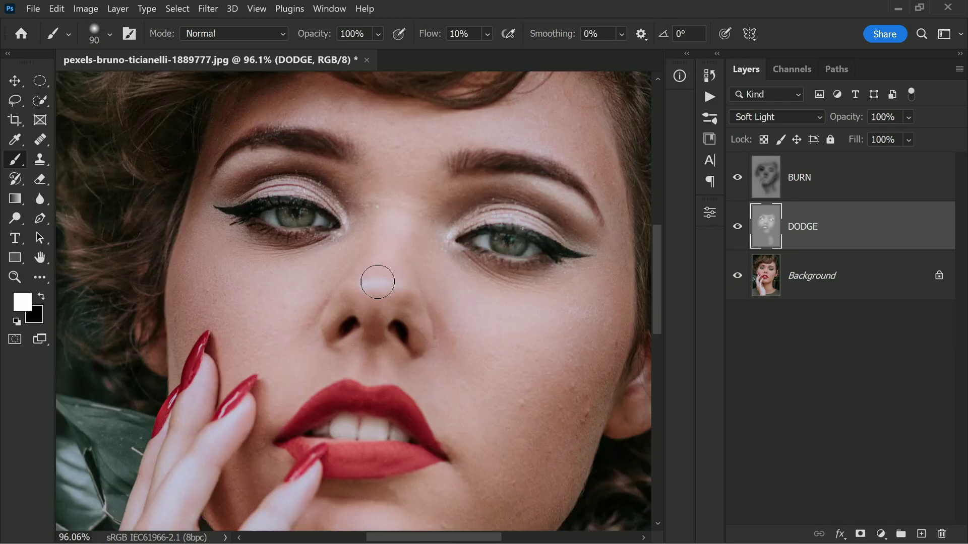
{"action": "left_click_drag", "start_coordinate": [383, 282], "coordinate": [384, 261]}
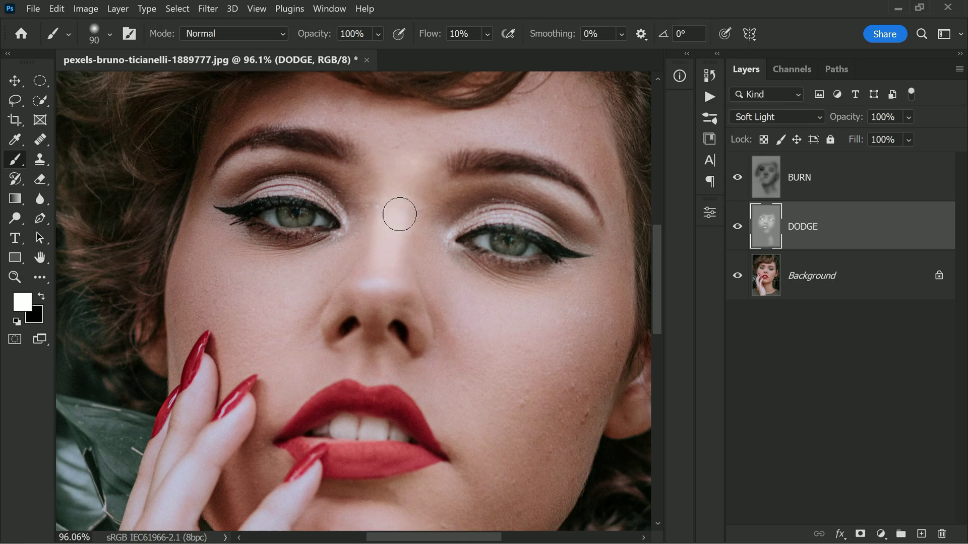
{"action": "scroll", "coordinate": [455, 278], "scroll_direction": "down", "scroll_amount": 2}
{"action": "scroll", "coordinate": [470, 268], "scroll_direction": "up", "scroll_amount": 1}
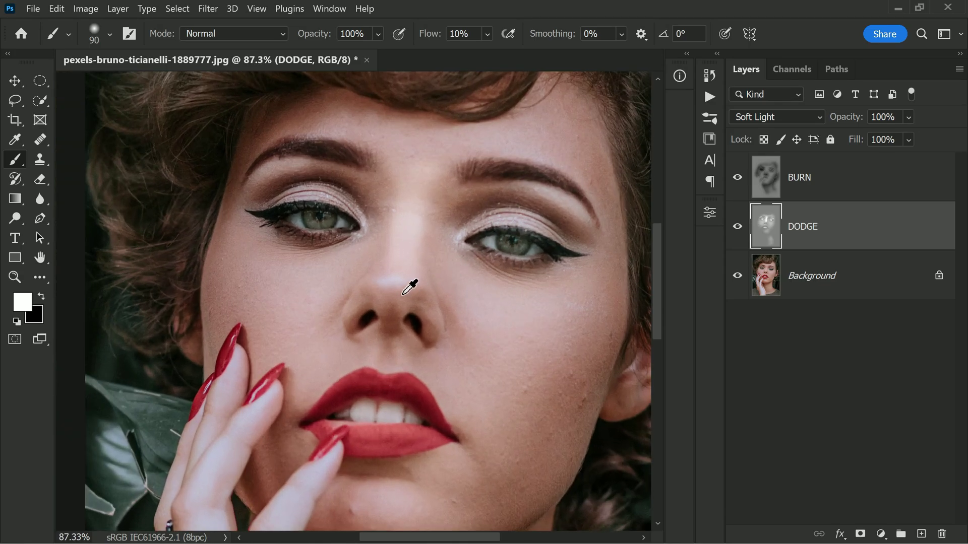
Step: Paint black on BURN to darken both sides of the nose bridge
{"action": "left_click", "coordinate": [769, 183]}
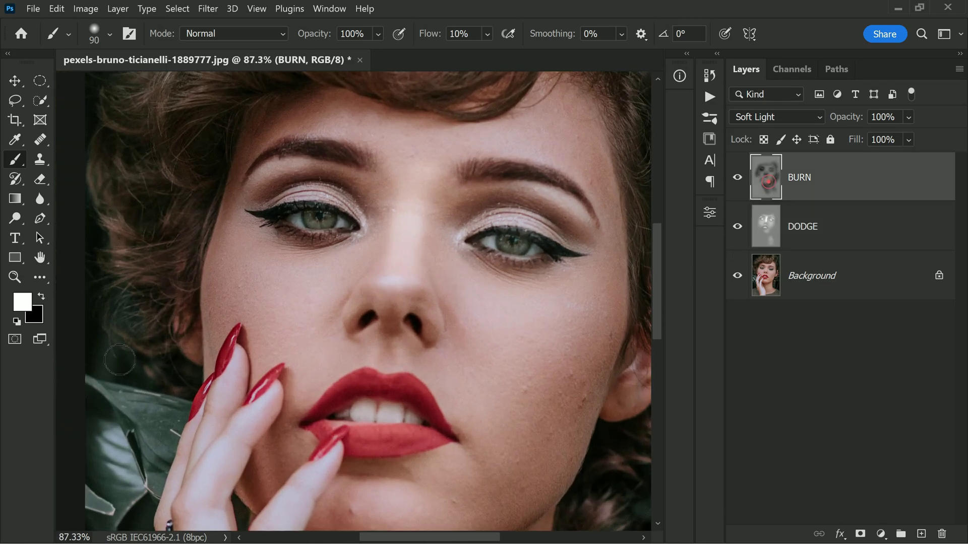
{"action": "left_click", "coordinate": [42, 296]}
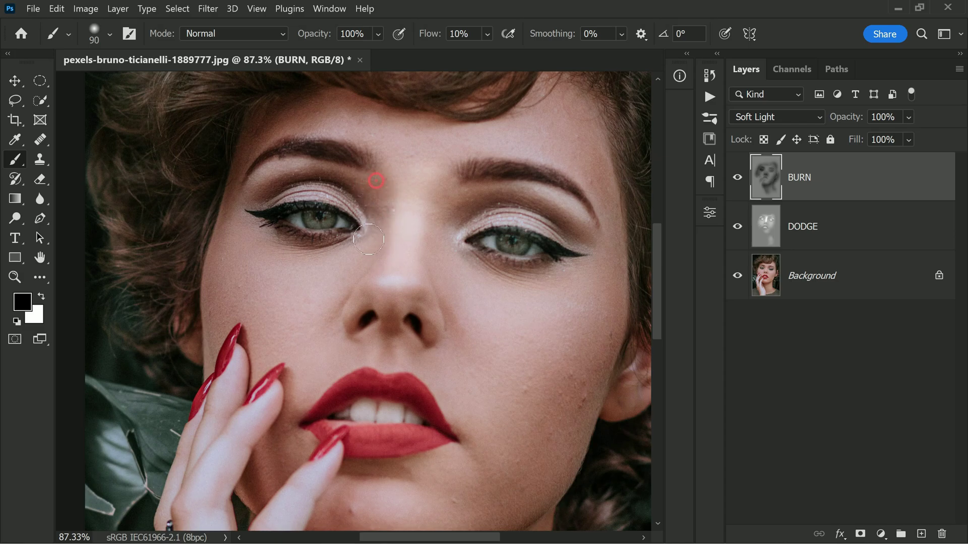
{"action": "mouse_move", "coordinate": [451, 196]}
{"action": "left_mouse_down"}
{"action": "mouse_move", "coordinate": [428, 218]}
{"action": "mouse_move", "coordinate": [430, 284]}
{"action": "mouse_move", "coordinate": [419, 264]}
{"action": "mouse_move", "coordinate": [436, 195]}
{"action": "mouse_move", "coordinate": [427, 236]}
{"action": "mouse_move", "coordinate": [441, 311]}
{"action": "left_mouse_up"}
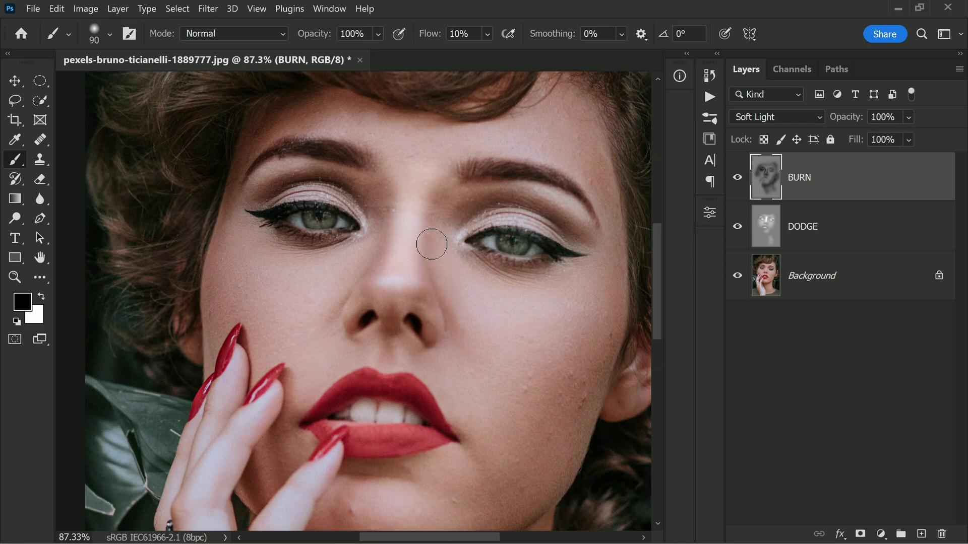
{"action": "scroll", "coordinate": [460, 277], "scroll_direction": "up", "scroll_amount": 3}
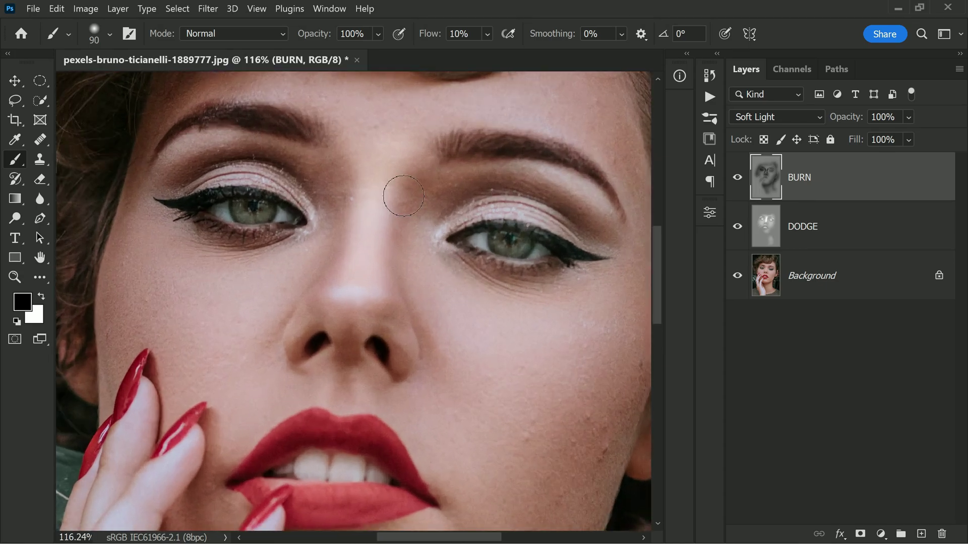
{"action": "mouse_move", "coordinate": [356, 158]}
{"action": "left_mouse_down"}
{"action": "mouse_move", "coordinate": [326, 250]}
{"action": "mouse_move", "coordinate": [340, 214]}
{"action": "left_mouse_up"}
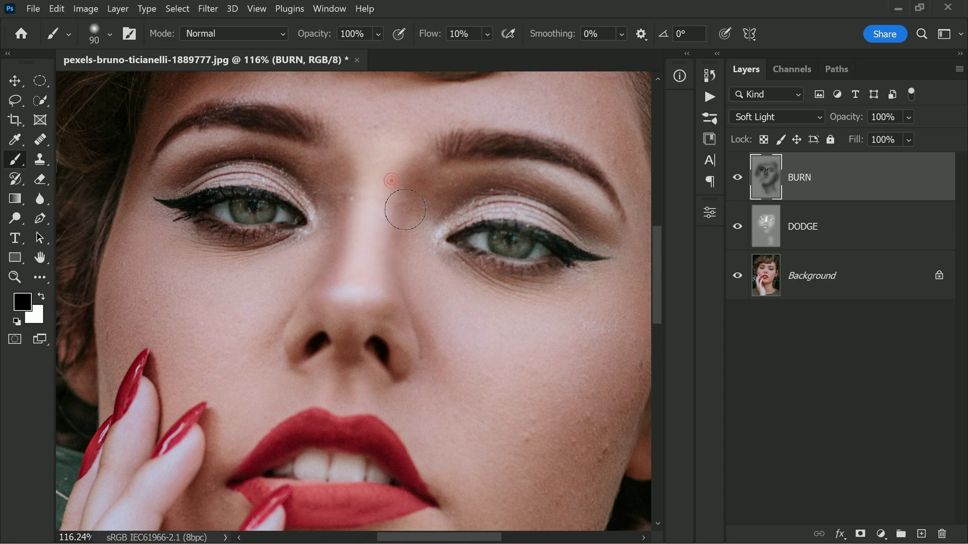
{"action": "scroll", "coordinate": [466, 276], "scroll_direction": "down", "scroll_amount": 4}
{"action": "scroll", "coordinate": [448, 303], "scroll_direction": "up", "scroll_amount": 4}
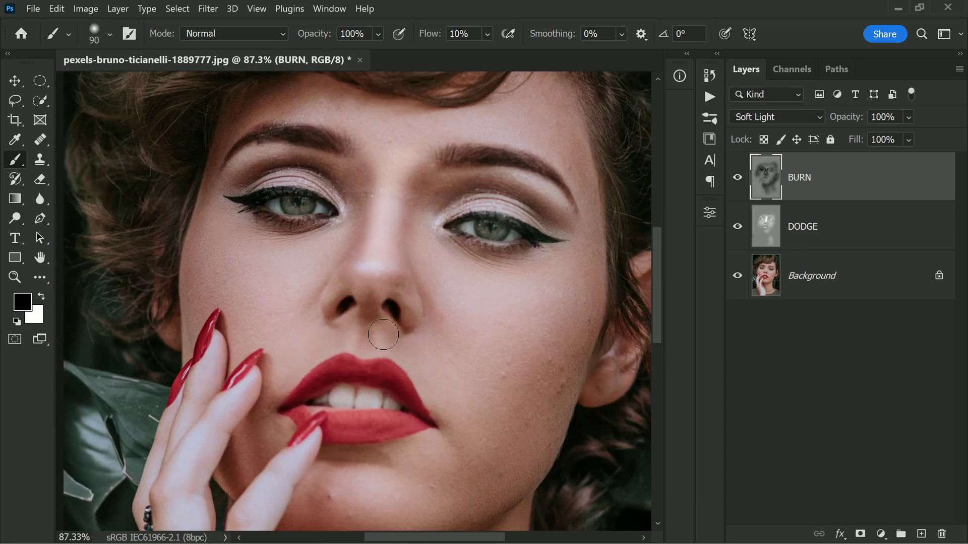
Step: Darken the area around the nostril on BURN with a 70-size brush
{"action": "key", "text": "bracketleft"}
{"action": "key", "text": "bracketleft"}
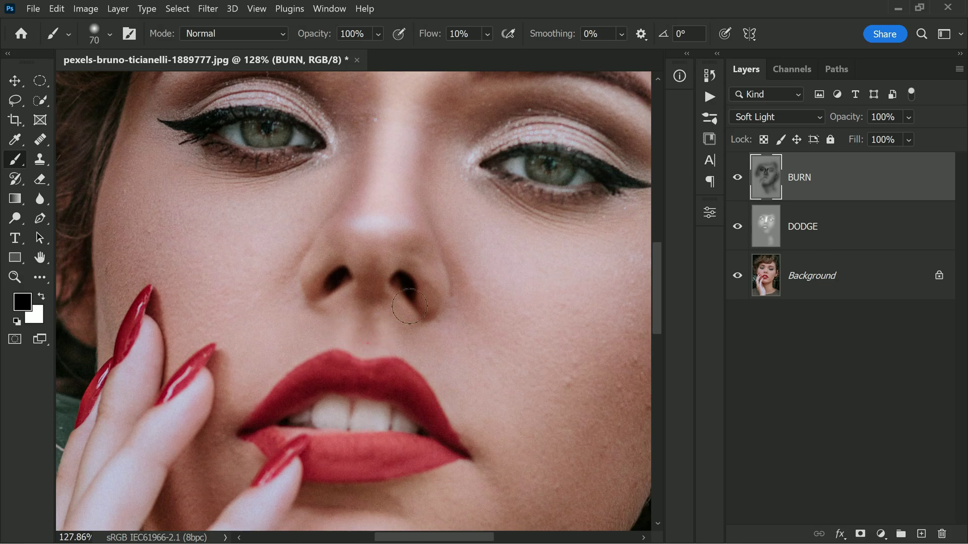
{"action": "left_click_drag", "start_coordinate": [342, 264], "coordinate": [316, 275]}
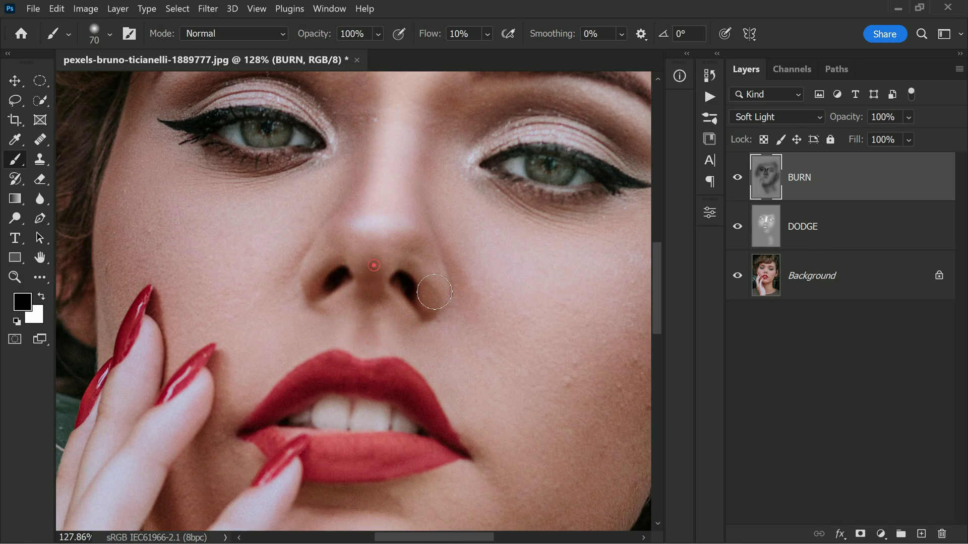
{"action": "scroll", "coordinate": [551, 243], "scroll_direction": "down", "scroll_amount": 5}
{"action": "scroll", "coordinate": [425, 255], "scroll_direction": "up", "scroll_amount": 3}
{"action": "scroll", "coordinate": [430, 248], "scroll_direction": "up", "scroll_amount": 1}
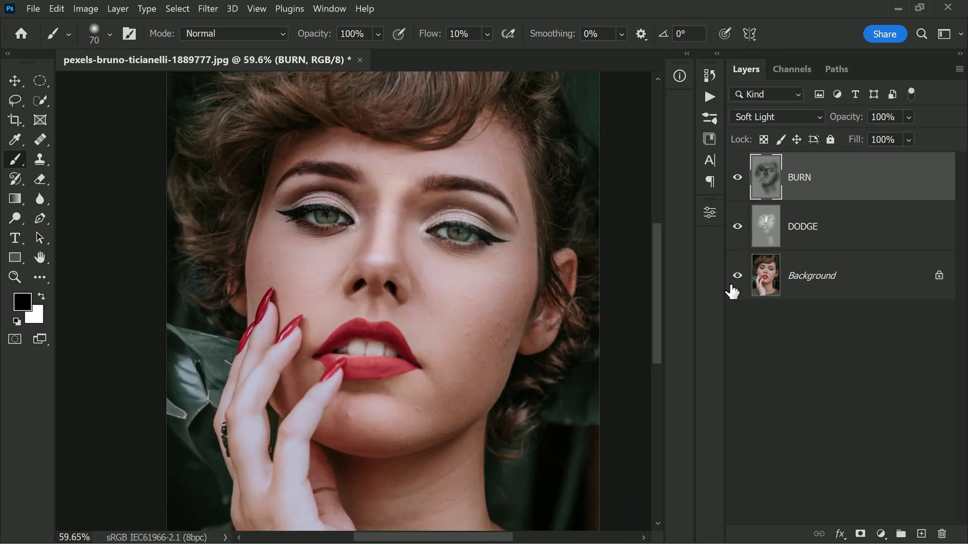
{"action": "scroll", "coordinate": [358, 295], "scroll_direction": "down", "scroll_amount": 1}
{"action": "scroll", "coordinate": [414, 259], "scroll_direction": "down", "scroll_amount": 2}
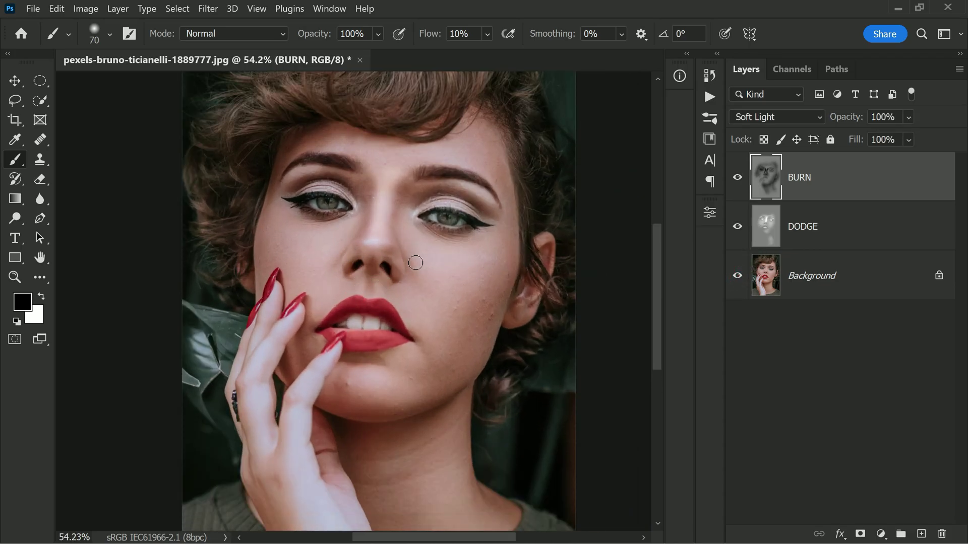
Step: Switch to DODGE and brighten the chin with white paint and a slightly larger brush
{"action": "key", "text": "alt+bracketleft"}
{"action": "left_click", "coordinate": [44, 297]}
{"action": "key", "text": "bracketright"}
{"action": "left_click_drag", "start_coordinate": [366, 364], "coordinate": [372, 360]}
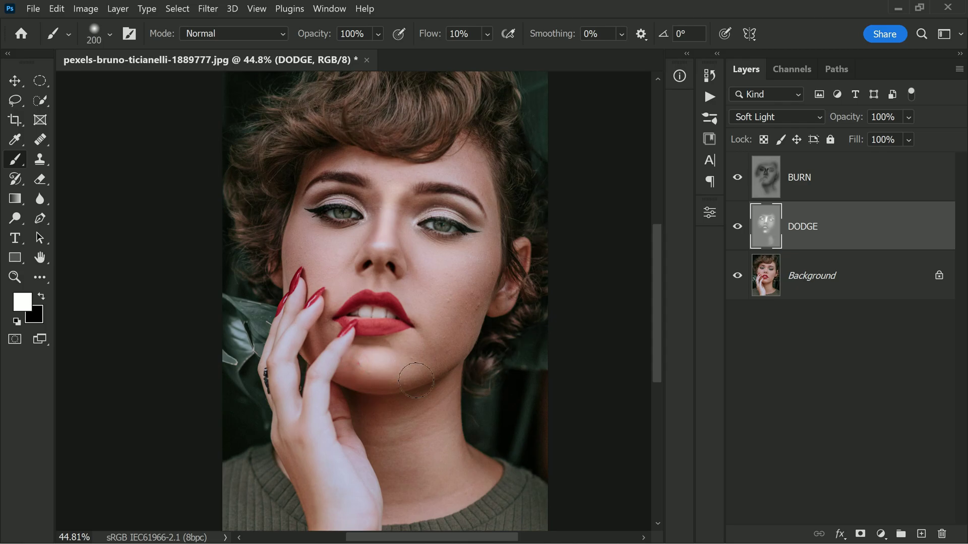
{"action": "scroll", "coordinate": [458, 277], "scroll_direction": "down", "scroll_amount": 3}
{"action": "scroll", "coordinate": [520, 216], "scroll_direction": "up", "scroll_amount": 2}
{"action": "scroll", "coordinate": [546, 247], "scroll_direction": "up", "scroll_amount": 1}
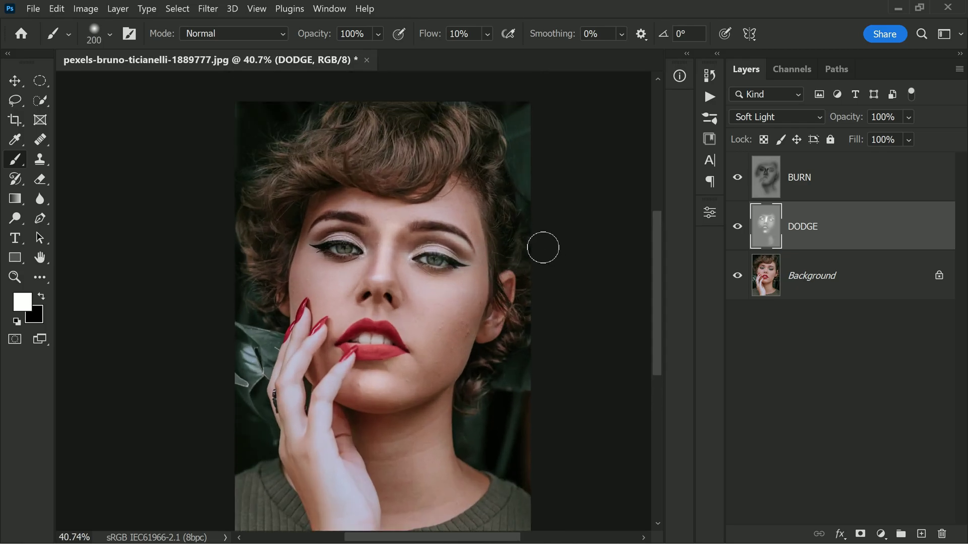
Step: Select DODGE and BURN together and group them into Group 1
{"action": "left_click", "coordinate": [811, 183], "text": "shift"}
{"action": "right_click", "coordinate": [832, 228]}
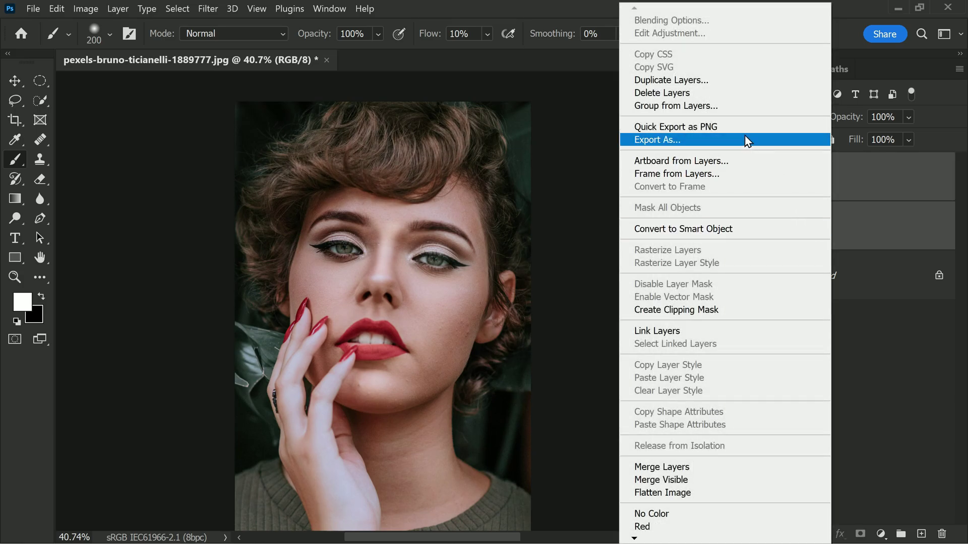
{"action": "left_click", "coordinate": [730, 108]}
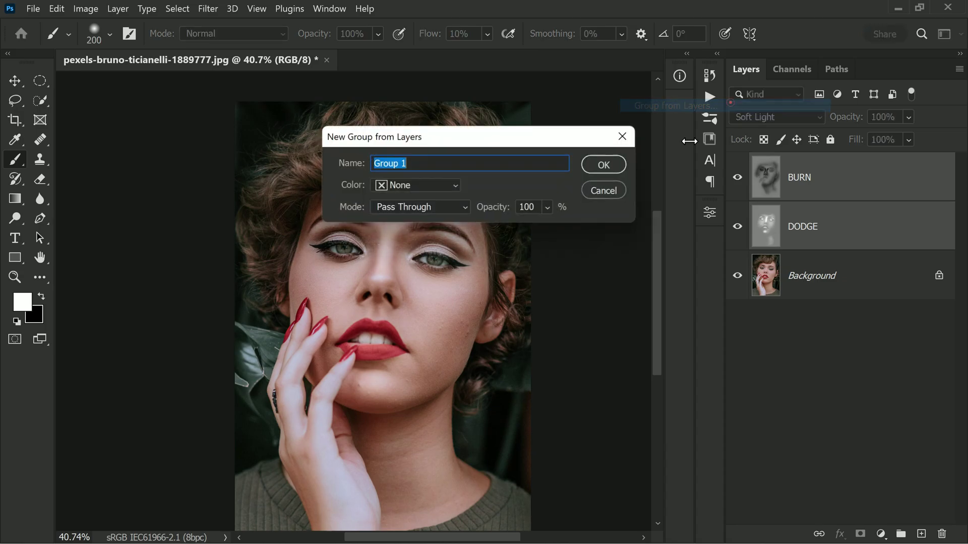
{"action": "left_click", "coordinate": [589, 166]}
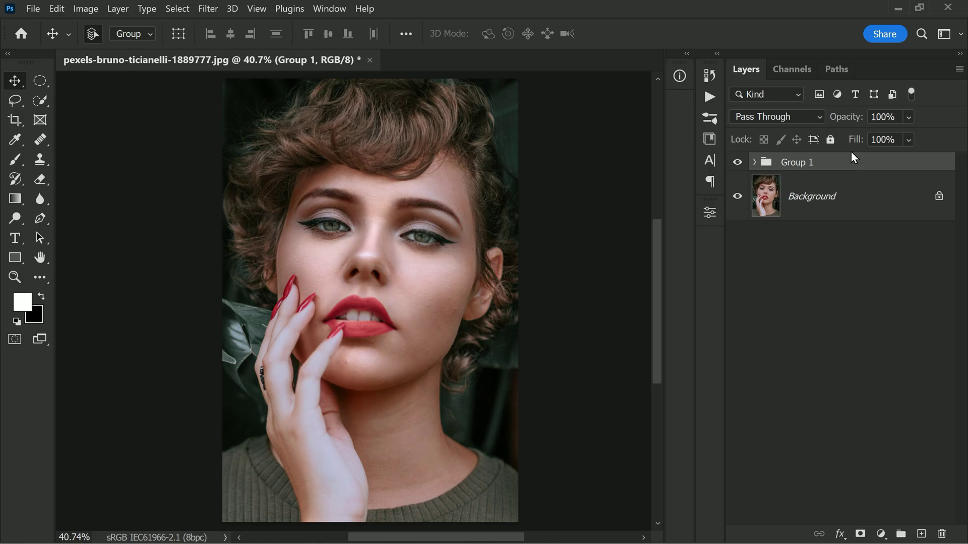
Step: Toggle Group 1's visibility to compare, then lower its opacity to 75%
{"action": "left_click", "coordinate": [739, 164]}
{"action": "left_click", "coordinate": [739, 164]}
{"action": "left_click", "coordinate": [739, 164]}
{"action": "left_click", "coordinate": [739, 164]}
{"action": "left_click_drag", "start_coordinate": [849, 125], "coordinate": [830, 123]}
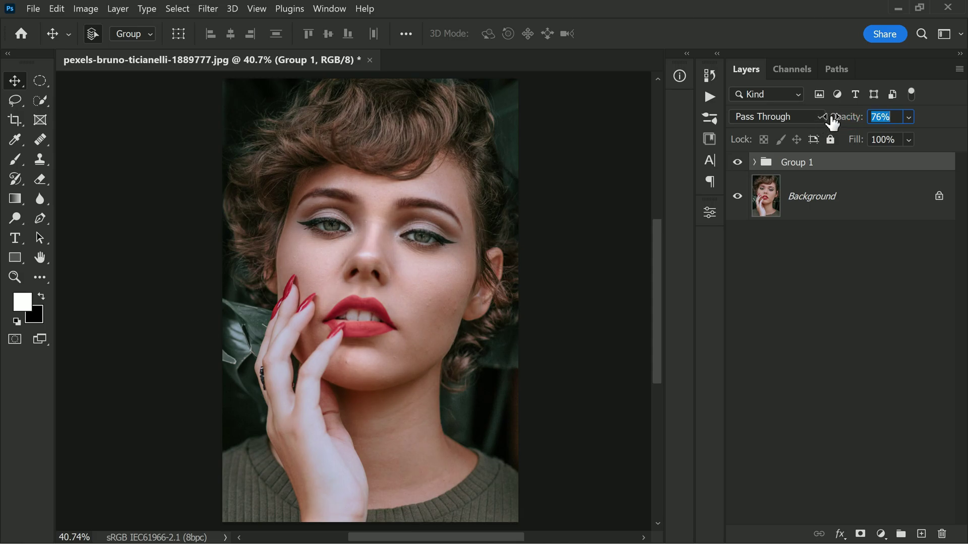
Step: Toggle Group 1 off and on to compare the softened result, leaving it visible
{"action": "left_click", "coordinate": [737, 162]}
{"action": "left_click", "coordinate": [737, 163]}
{"action": "left_click", "coordinate": [737, 162]}
{"action": "left_click", "coordinate": [737, 162]}
{"action": "left_click", "coordinate": [737, 162]}
{"action": "left_click", "coordinate": [737, 163]}
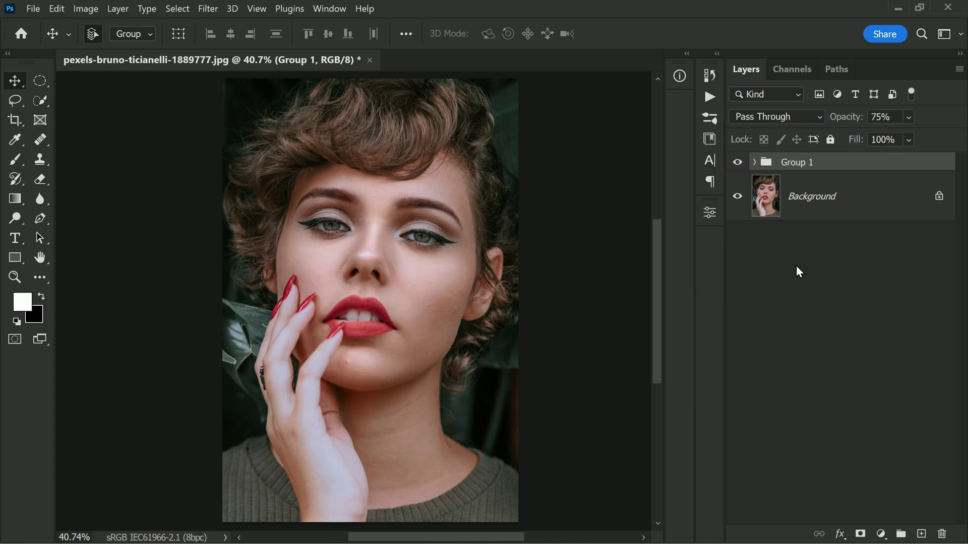